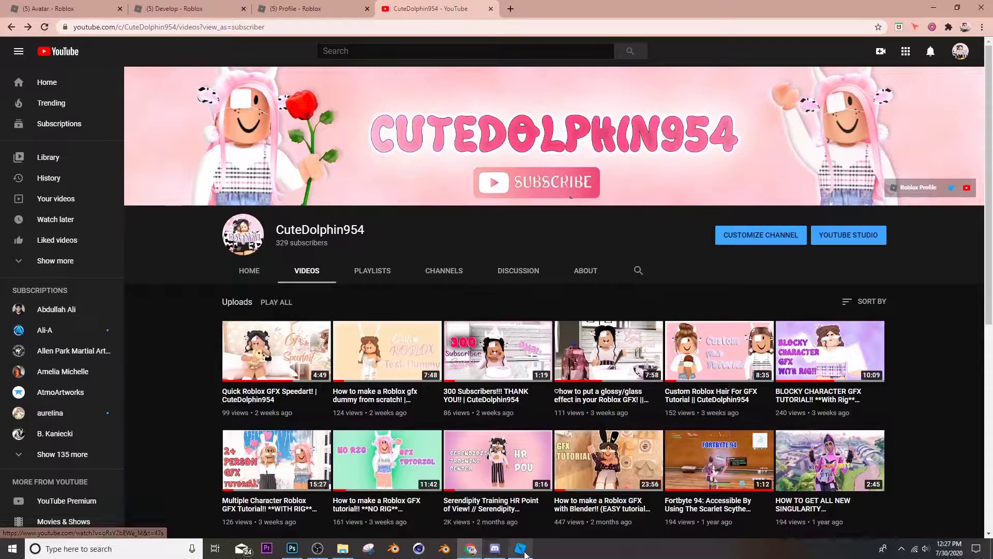
# - Check the games on the Roblox Develop page and switch to the open Baseplate place in Roblox Studio
pyautogui.moveTo(520, 548)
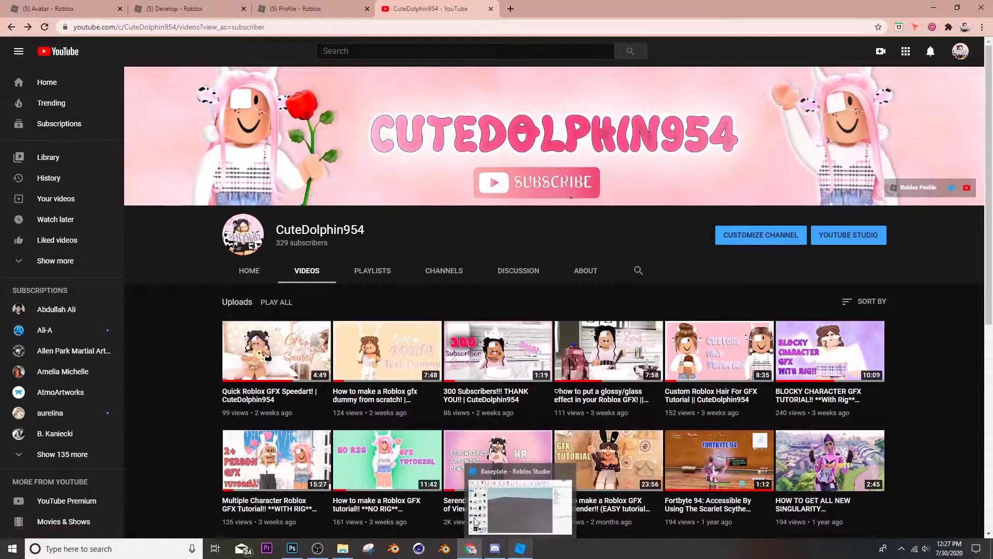
pyautogui.click(185, 5)
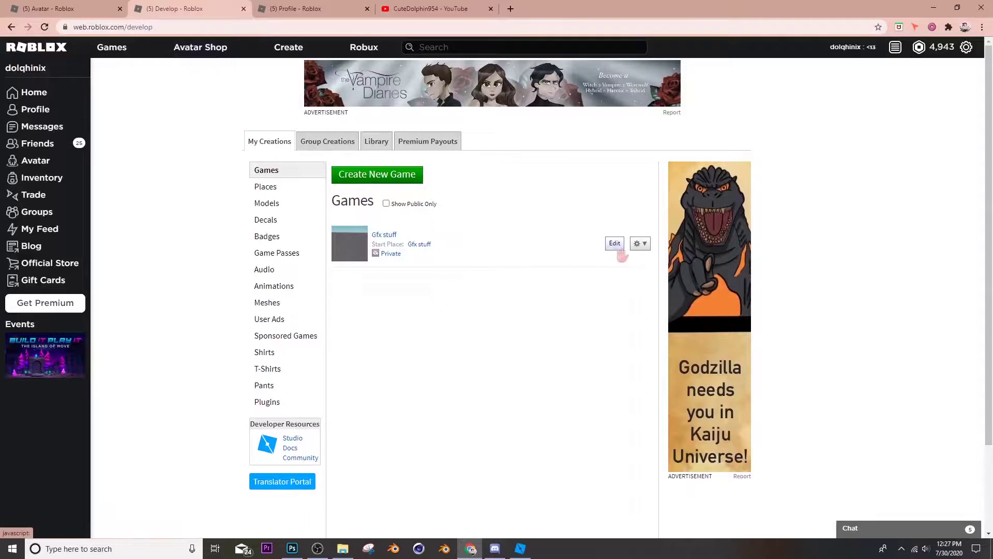
pyautogui.click(521, 548)
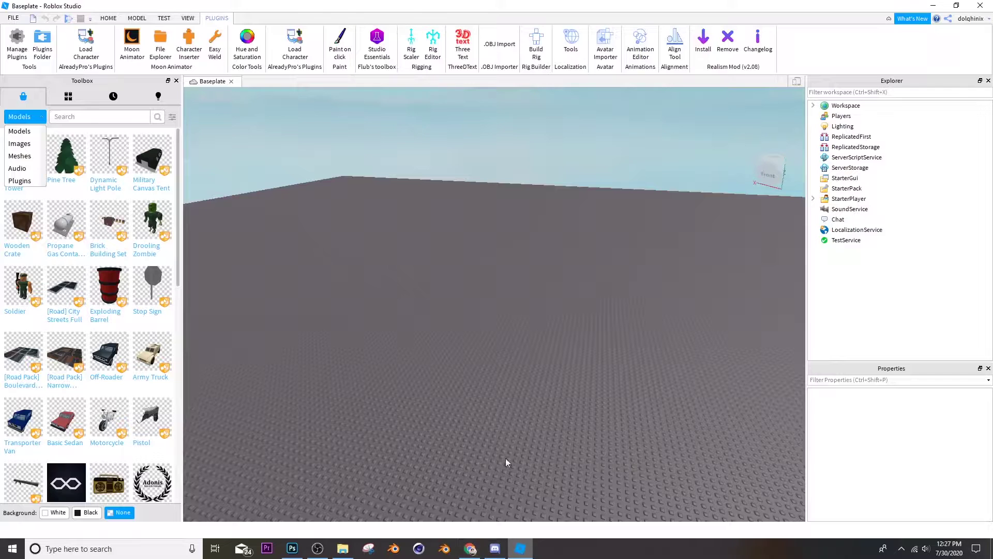
pyautogui.moveTo(467, 412); pyautogui.dragTo(467, 412, button='right')
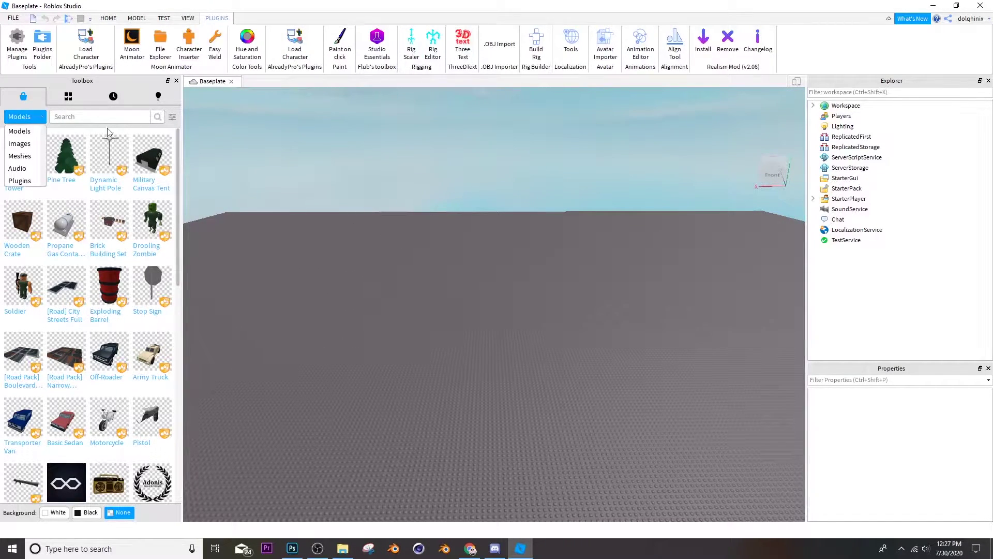
# - Switch the Toolbox category to Plugins and search it for "Load Character"
pyautogui.click(188, 18)
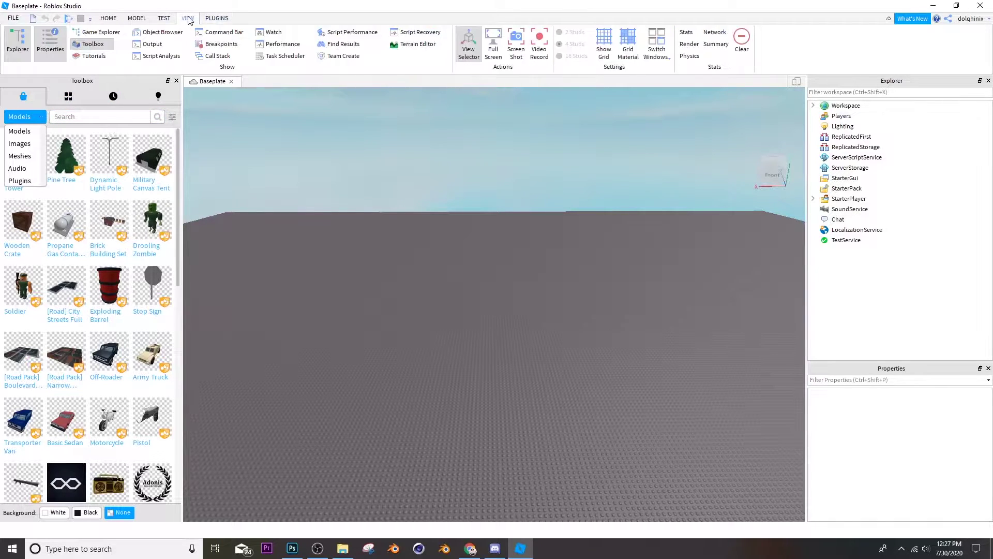
pyautogui.click(92, 44)
pyautogui.click(92, 44)
pyautogui.click(37, 119)
pyautogui.click(38, 119)
pyautogui.click(36, 180)
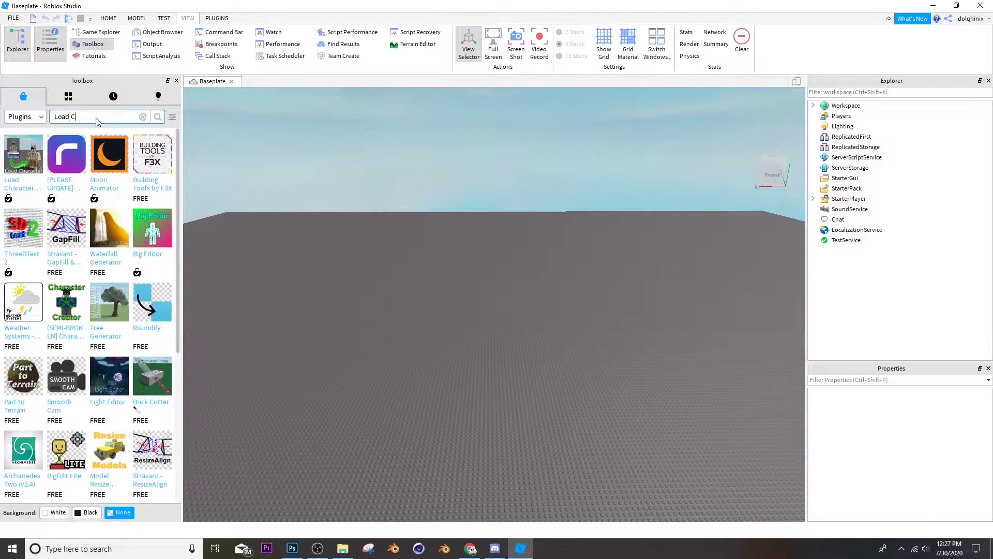
pyautogui.press('Return')
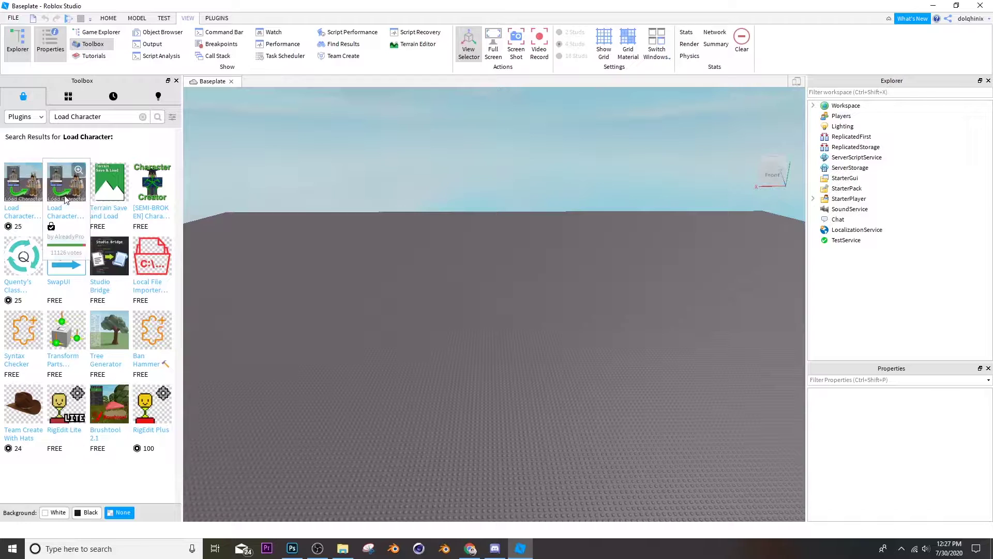
# - View the details of the Load Character Lite plugin in the search results and close them
pyautogui.click(66, 200)
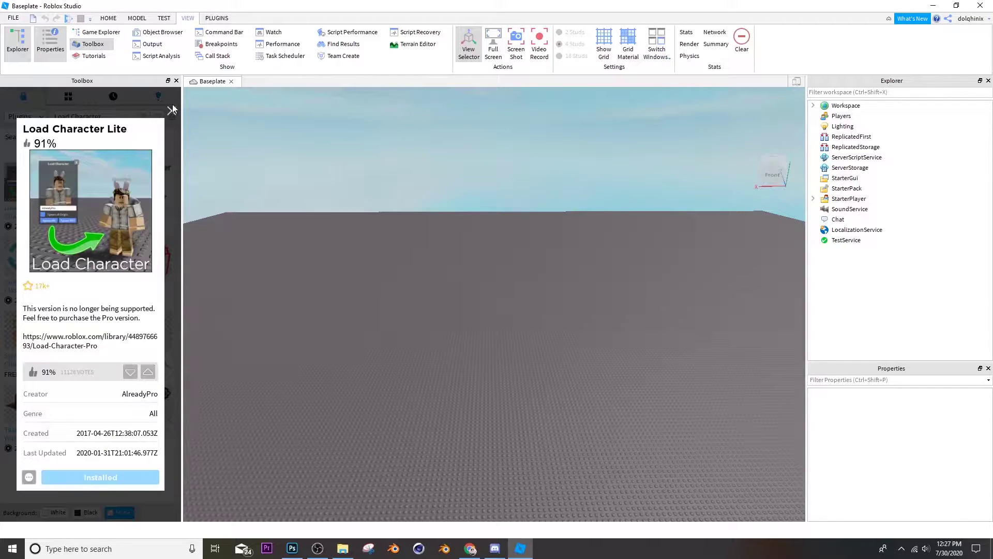
pyautogui.click(171, 107)
pyautogui.click(61, 210)
pyautogui.click(171, 112)
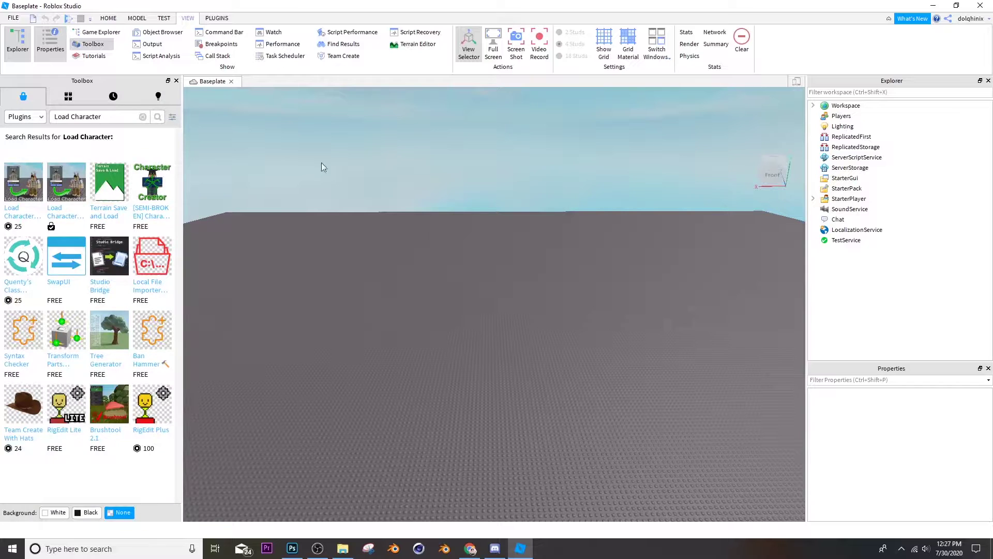
# - Spawn the "dolqhinix" avatar as an R6 model with the Load Character plugin and close the plugin's dialog
pyautogui.click(217, 18)
pyautogui.click(293, 51)
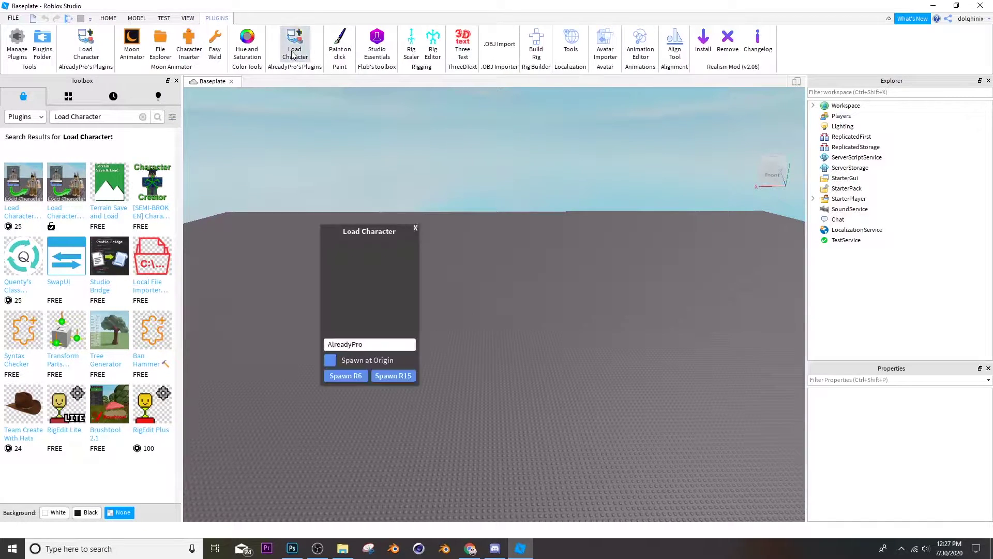
pyautogui.doubleClick(360, 345)
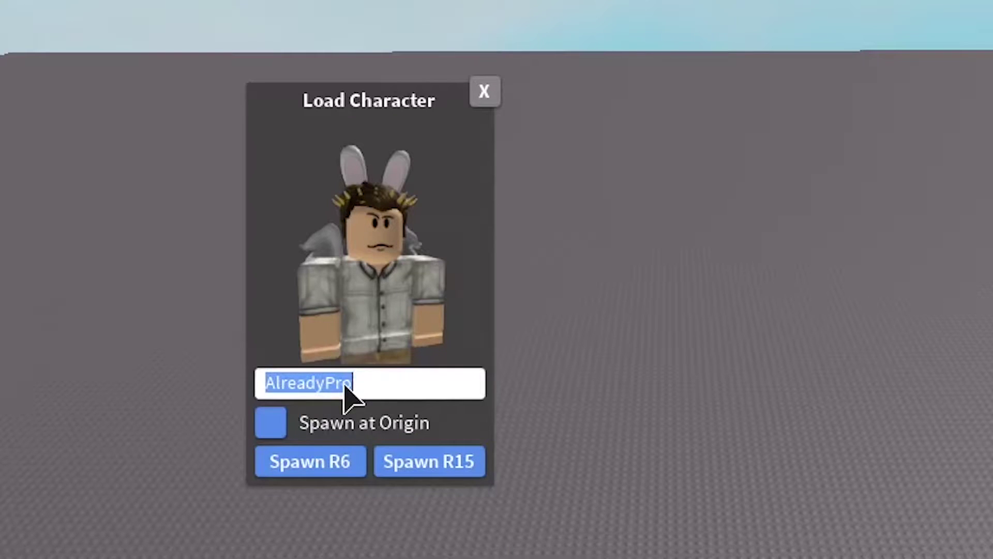
pyautogui.write('dolqhini')
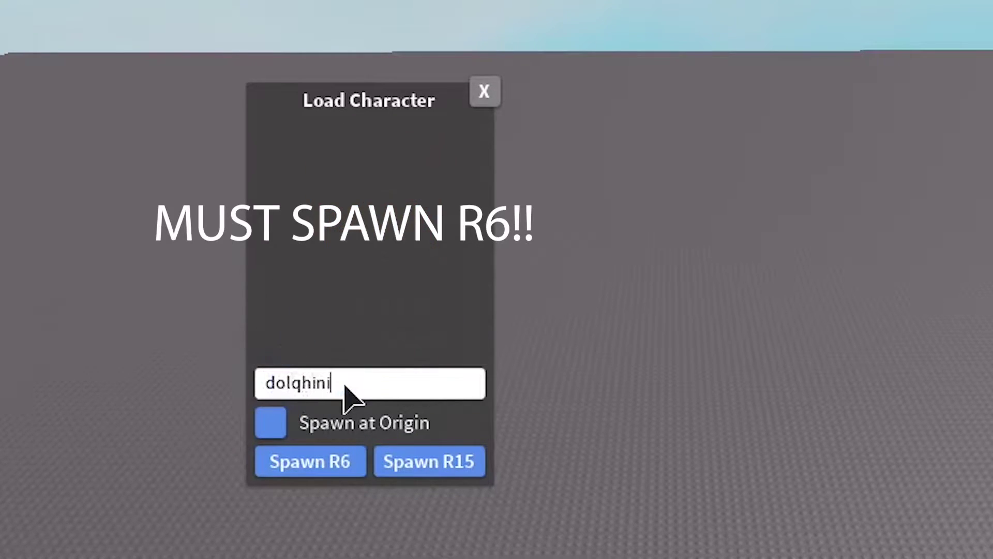
pyautogui.write('x')
pyautogui.click(333, 466)
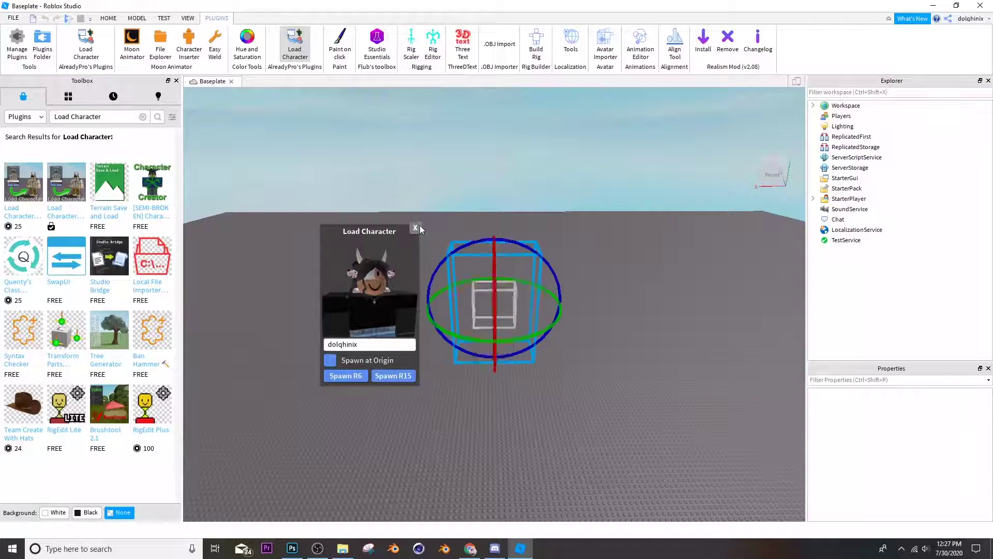
pyautogui.click(418, 227)
pyautogui.press('f')
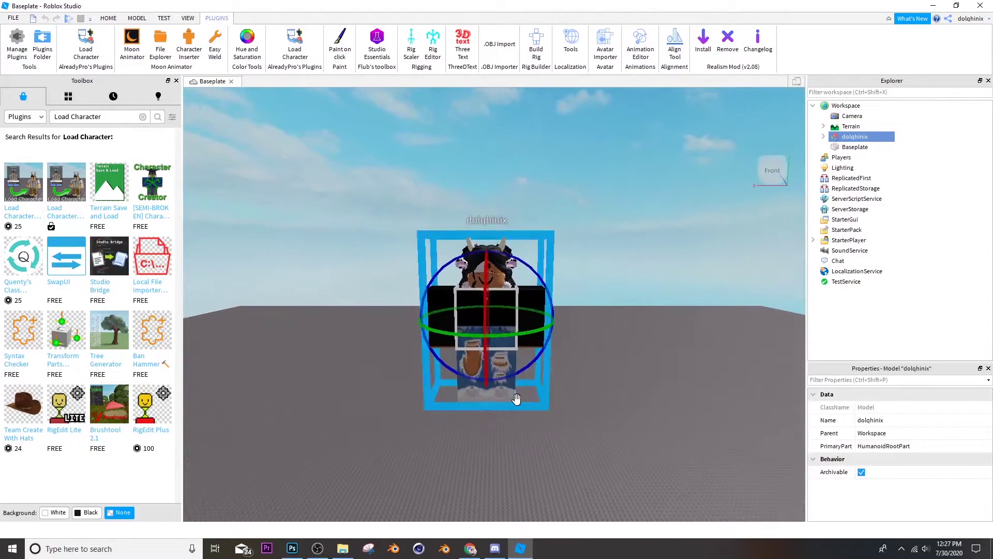
pyautogui.scroll(2, 517, 399)
pyautogui.scroll(-3, 692, 420)
pyautogui.scroll(2, 508, 501)
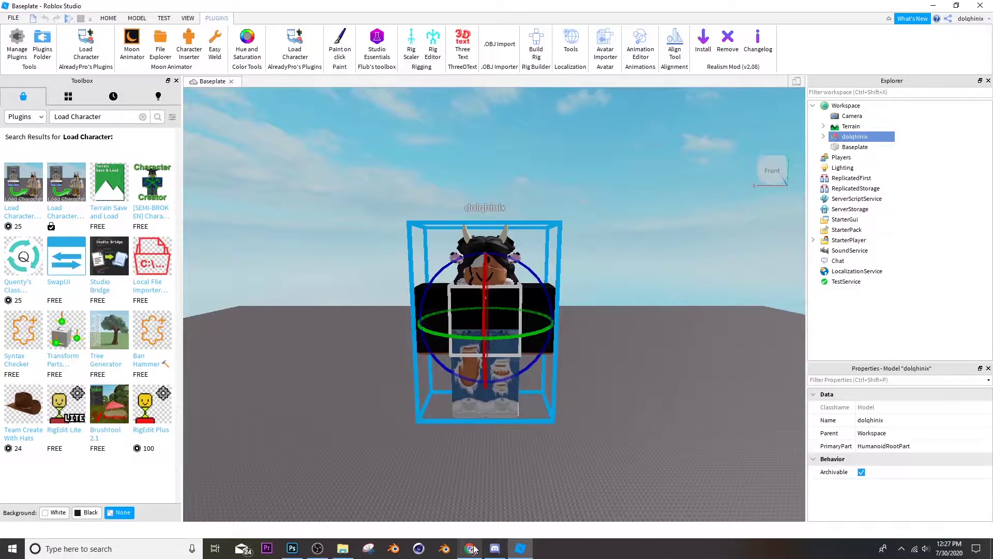
# - Export the dolqhinix model as an OBJ file named "dolqhinix tutorial c4d" in the blender saving folder
pyautogui.click(823, 136)
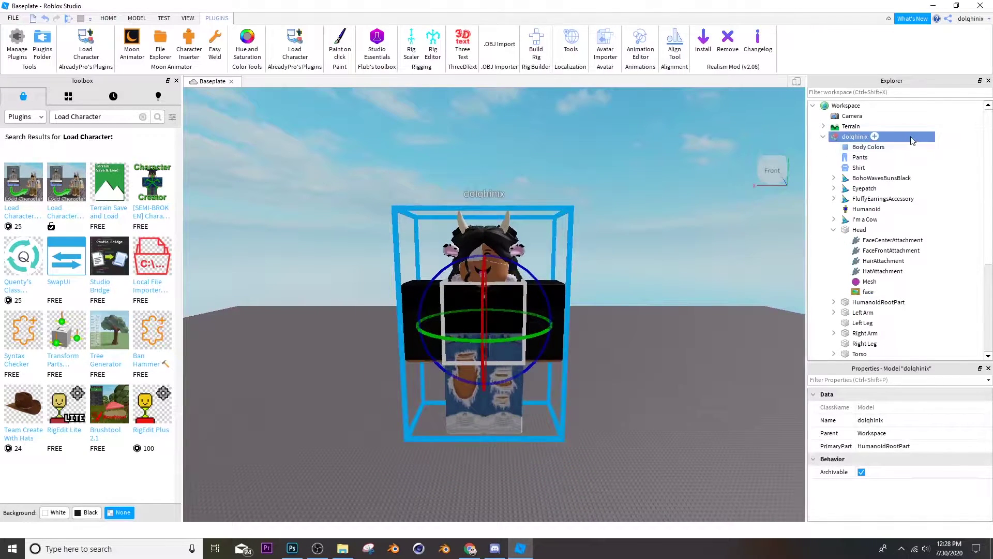
pyautogui.rightClick(912, 141)
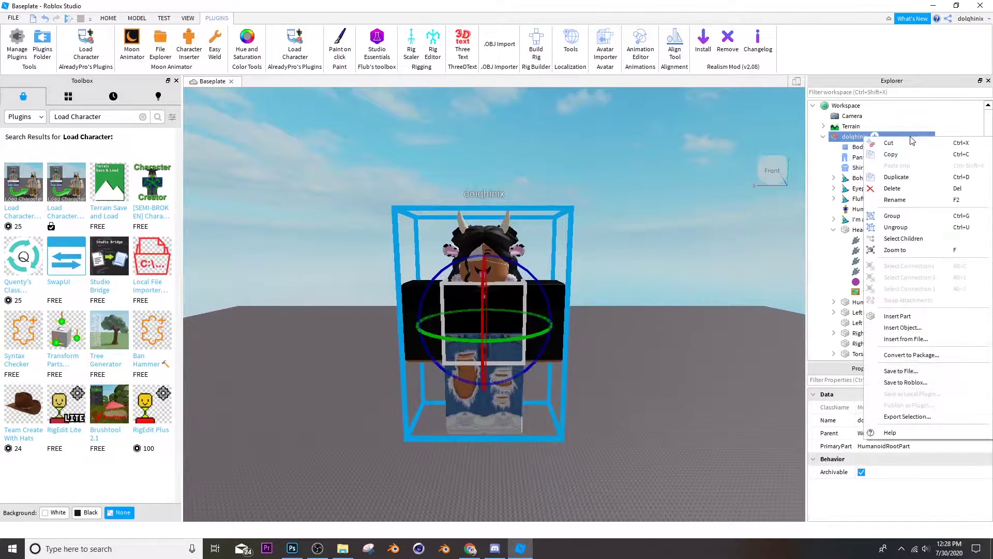
pyautogui.click(907, 417)
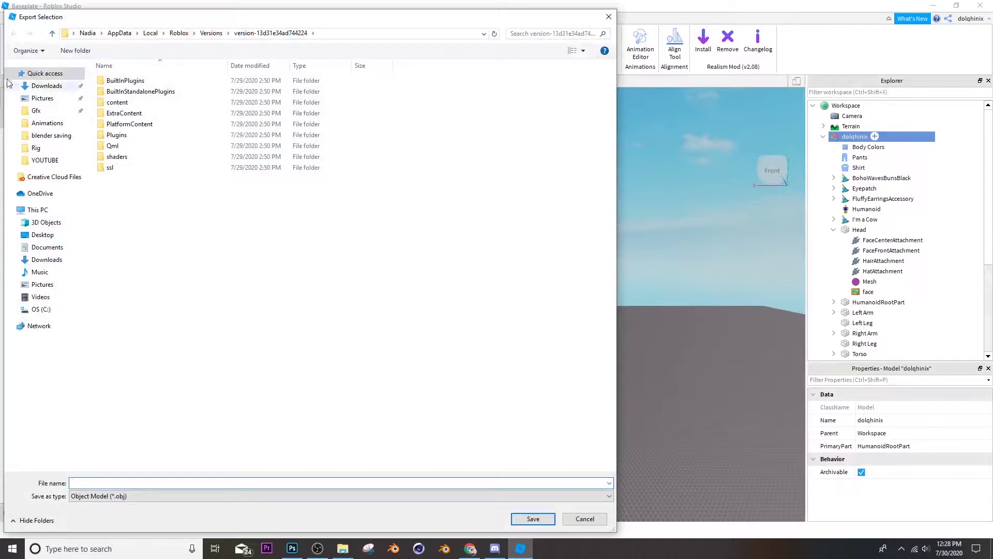
pyautogui.click(51, 135)
pyautogui.click(125, 484)
pyautogui.write('dolqh')
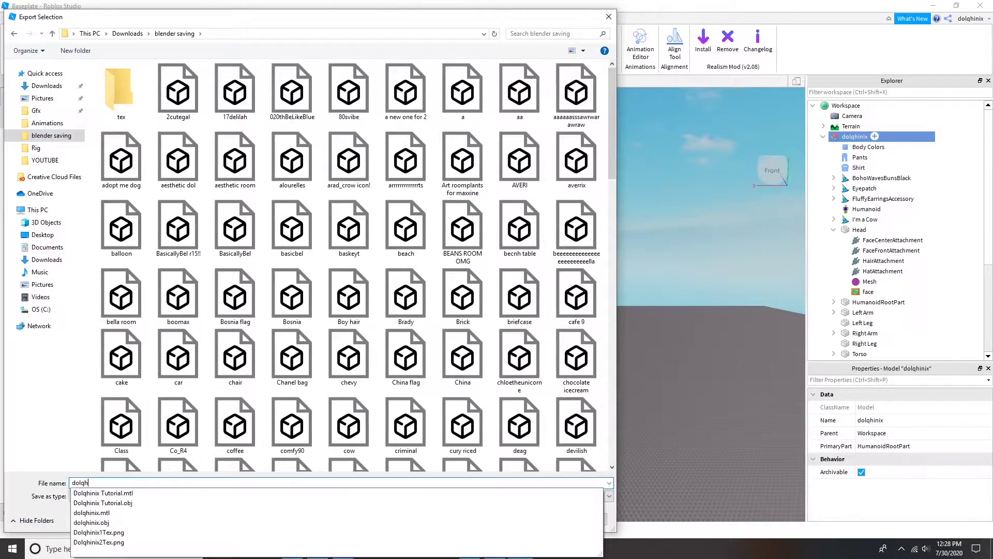
pyautogui.write('inix tutorial dd')
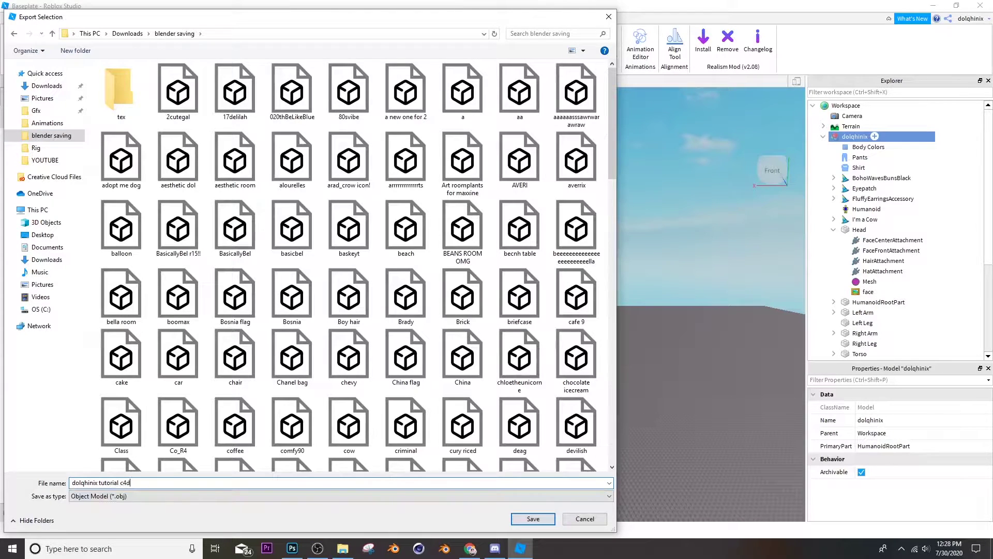
pyautogui.press('Return')
pyautogui.click(245, 379)
pyautogui.press('s')
pyautogui.press('w')
pyautogui.press('s')
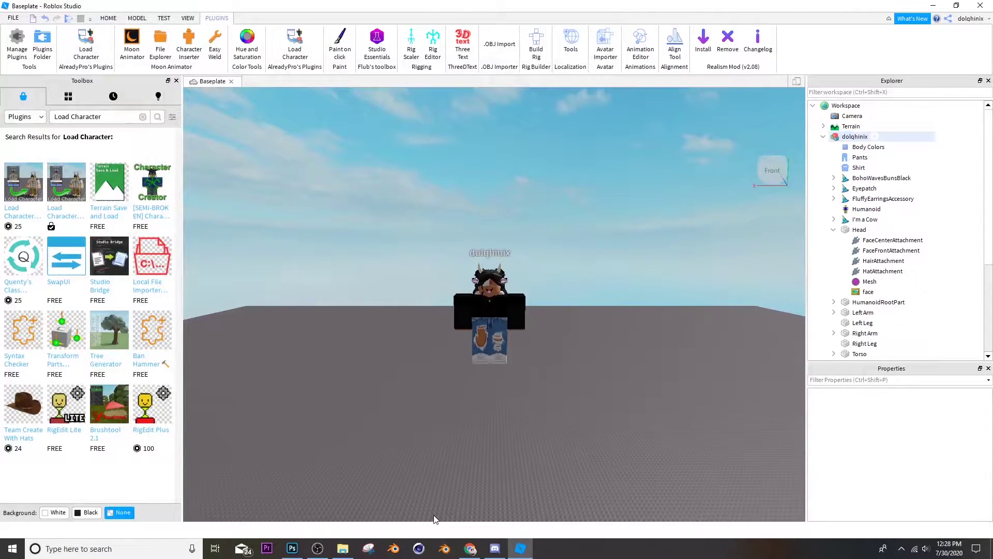
# - Switch to Cinema 4D and open the "c4d lightroom" file from the Rig folder
pyautogui.click(426, 549)
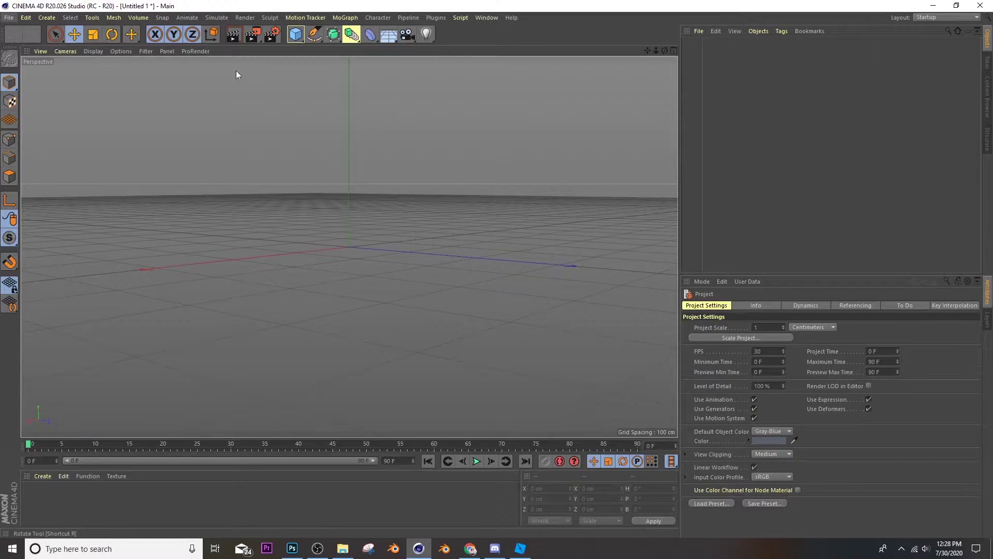
pyautogui.click(10, 17)
pyautogui.click(10, 17)
pyautogui.click(11, 18)
pyautogui.click(26, 43)
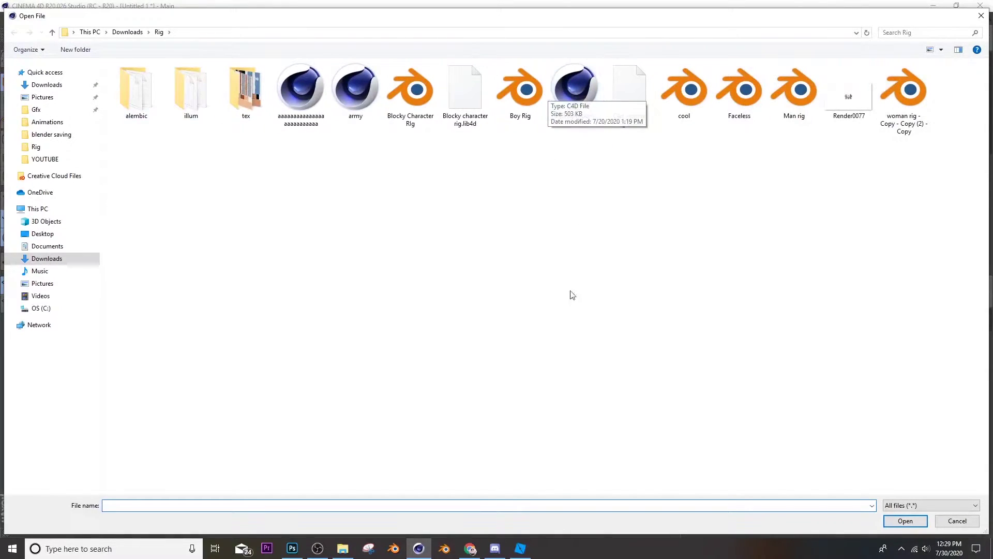
pyautogui.click(585, 98)
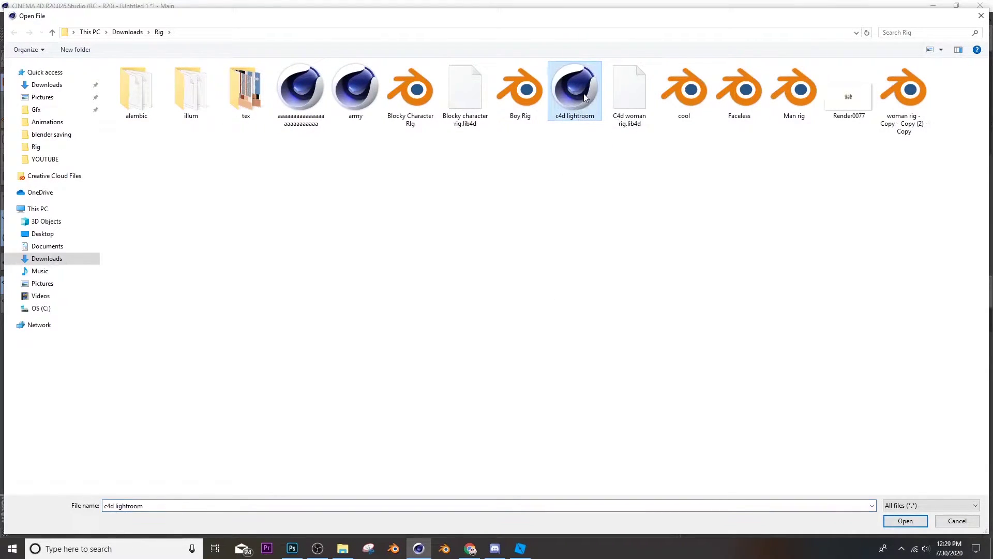
pyautogui.doubleClick(584, 95)
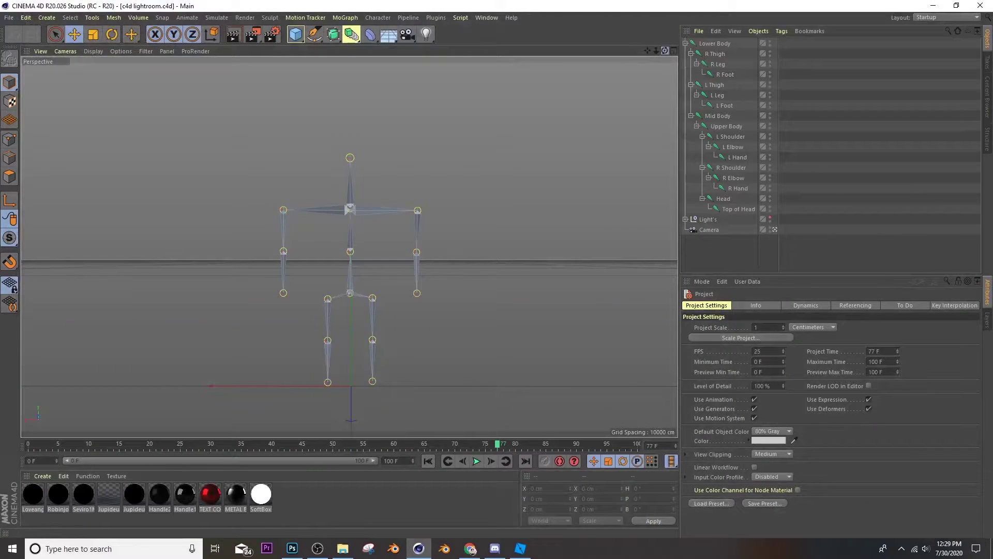
# - Merge the "dolqhinix tutorial c4d" OBJ file from the blender saving folder into the rig scene
pyautogui.moveTo(665, 50)
pyautogui.mouseDown()
pyautogui.moveTo(621, 88)
pyautogui.moveTo(642, 70)
pyautogui.moveTo(663, 155)
pyautogui.moveTo(666, 54)
pyautogui.mouseUp()
pyautogui.click(7, 18)
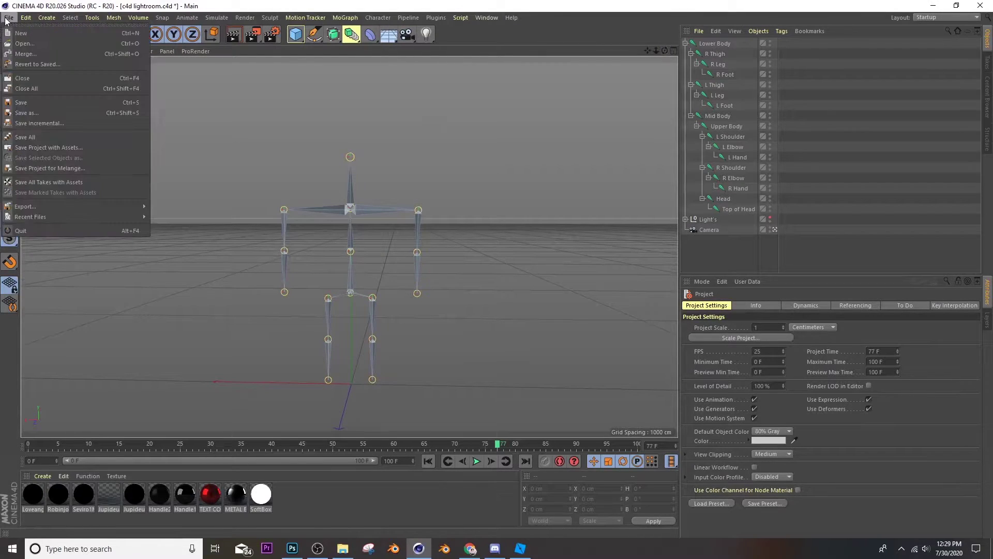
pyautogui.click(21, 54)
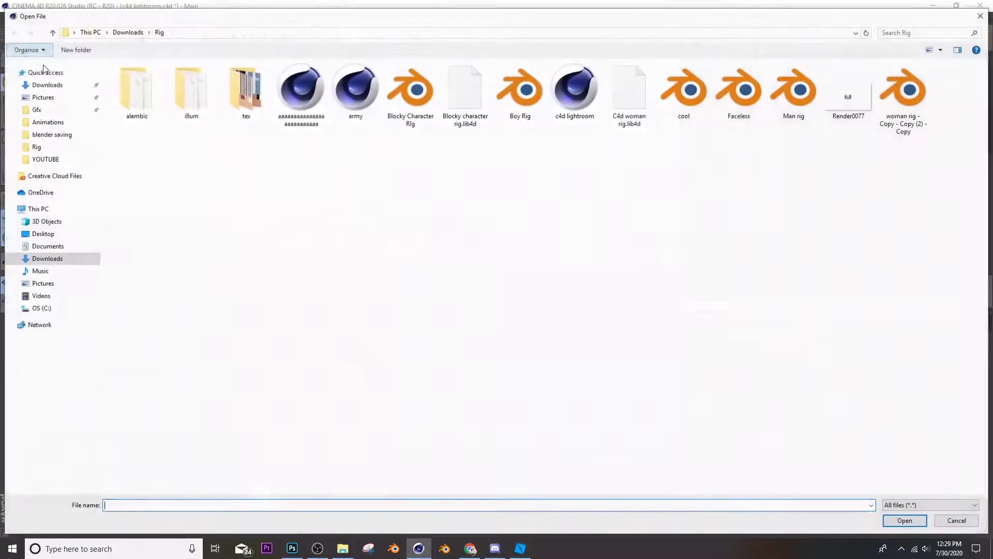
pyautogui.click(51, 134)
pyautogui.hotkey('ctrl', 'f')
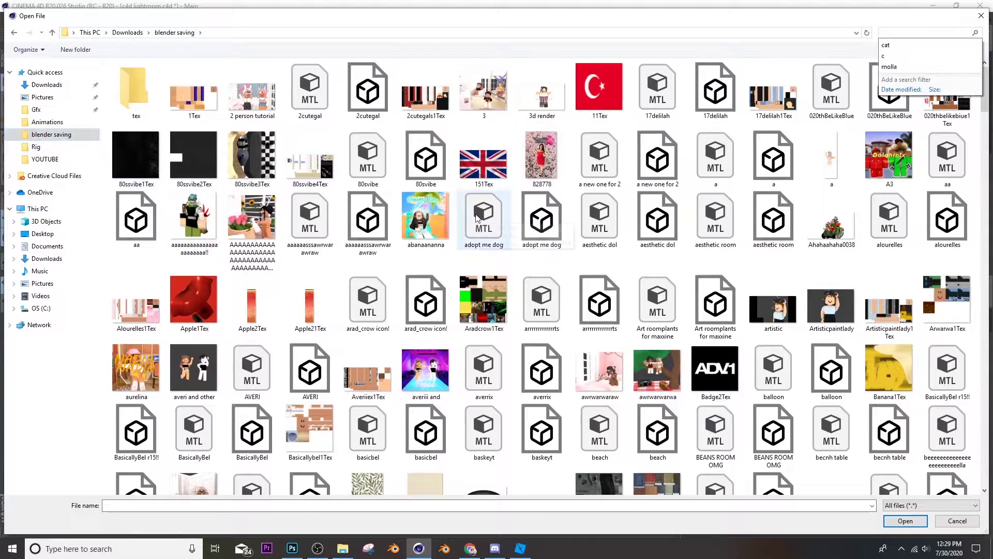
pyautogui.write('dl')
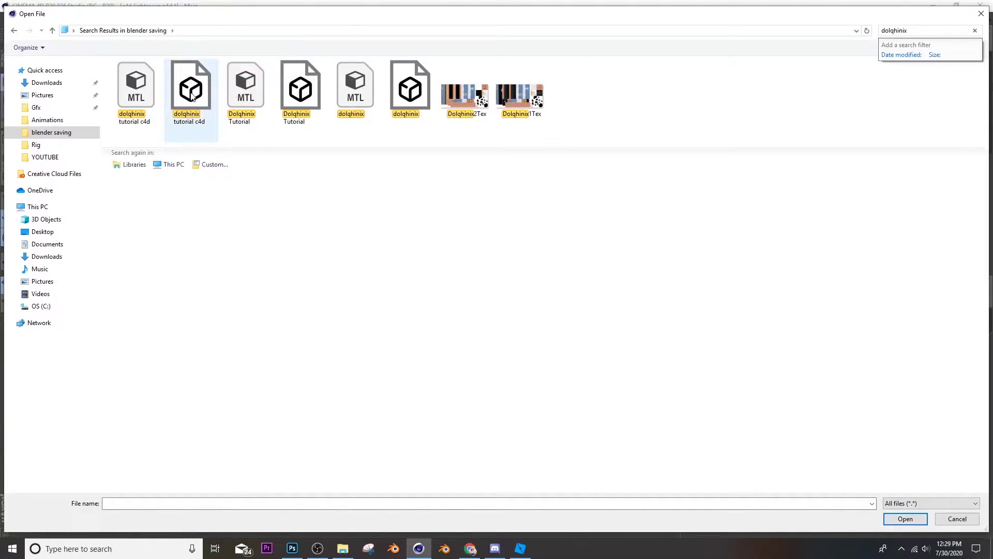
pyautogui.click(190, 95)
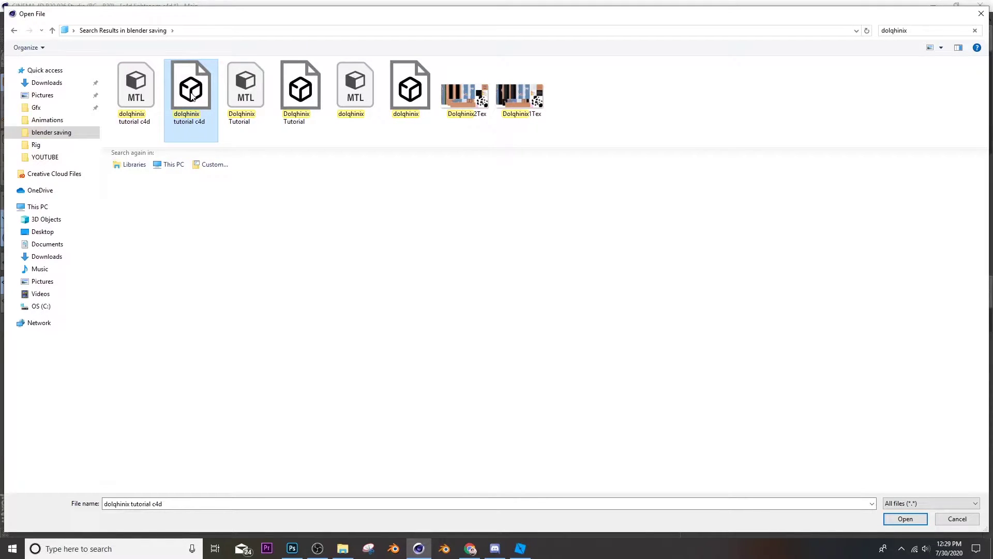
pyautogui.doubleClick(192, 95)
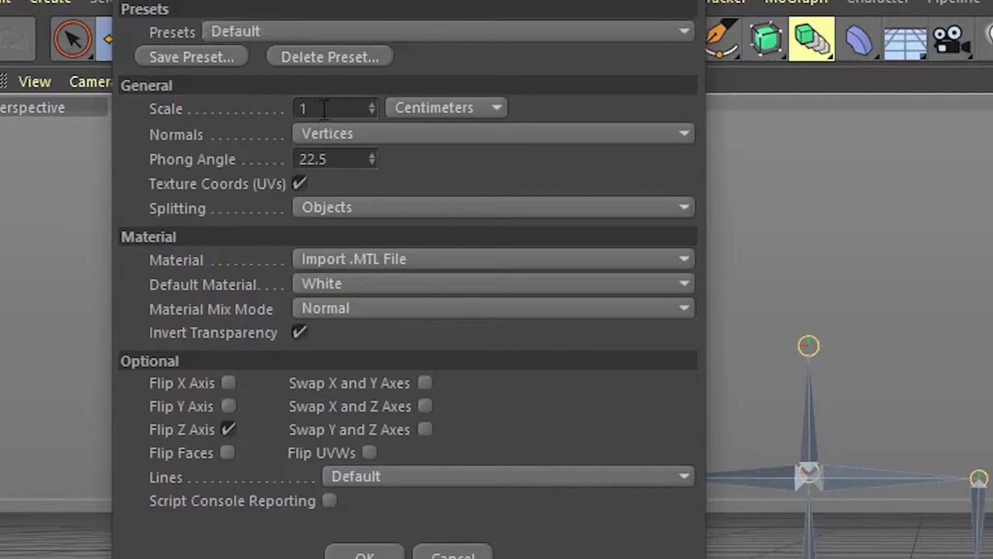
# - Set the OBJ import scale to 100 centimeters and the phong angle to 0, and turn off Invert Transparency
pyautogui.click(323, 109)
pyautogui.write('00')
pyautogui.press('Tab')
pyautogui.write('0')
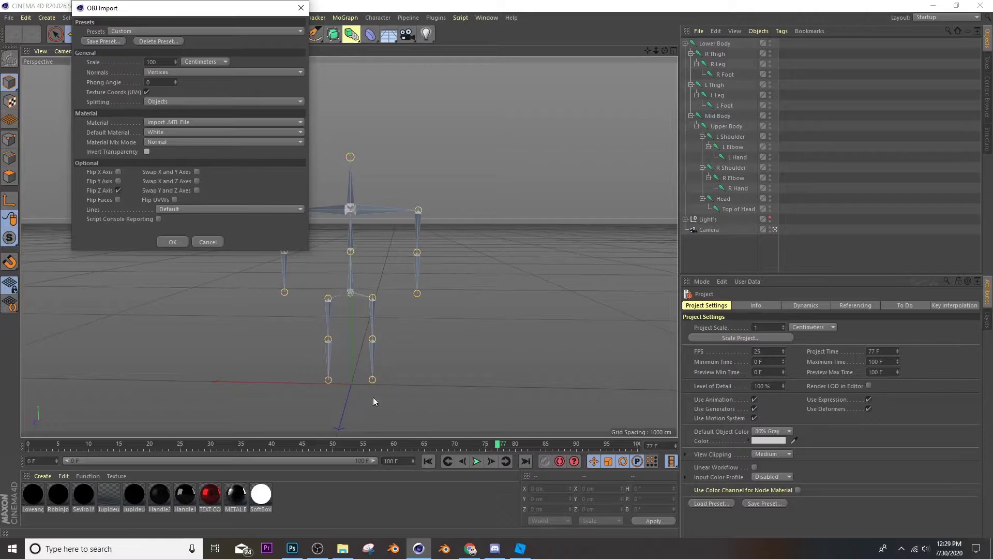
# - Apply the saved "uhh" preset to the OBJ import settings and import the model
pyautogui.click(217, 32)
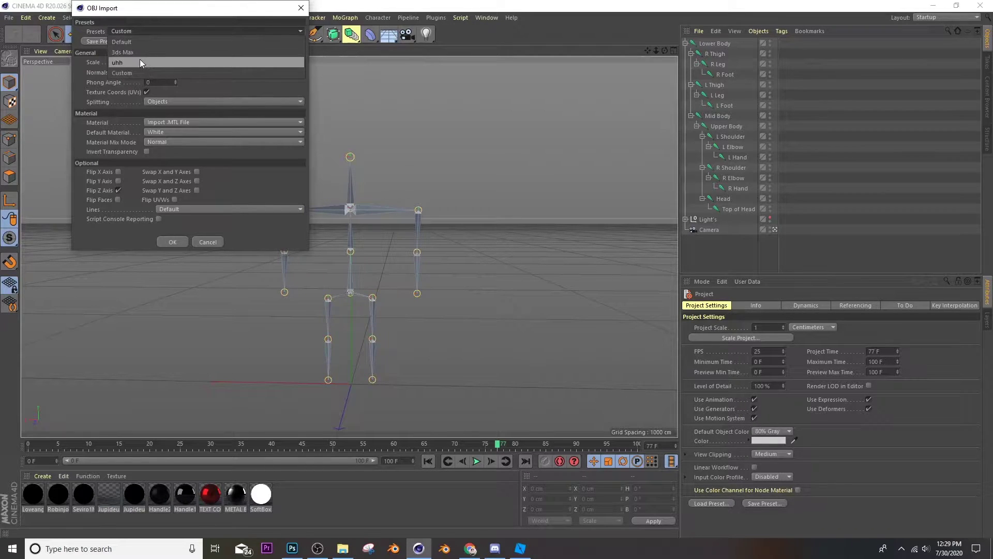
pyautogui.click(254, 173)
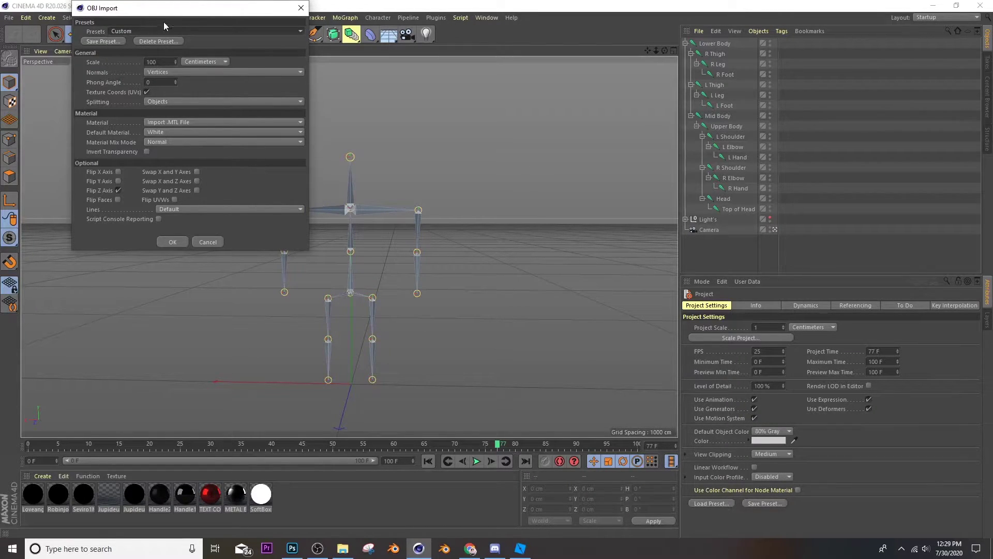
pyautogui.click(206, 29)
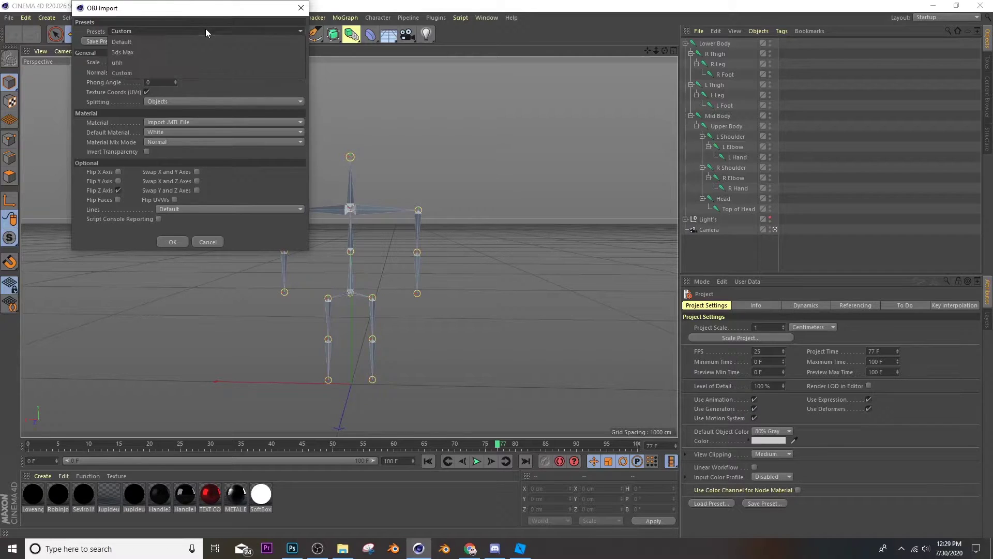
pyautogui.click(143, 63)
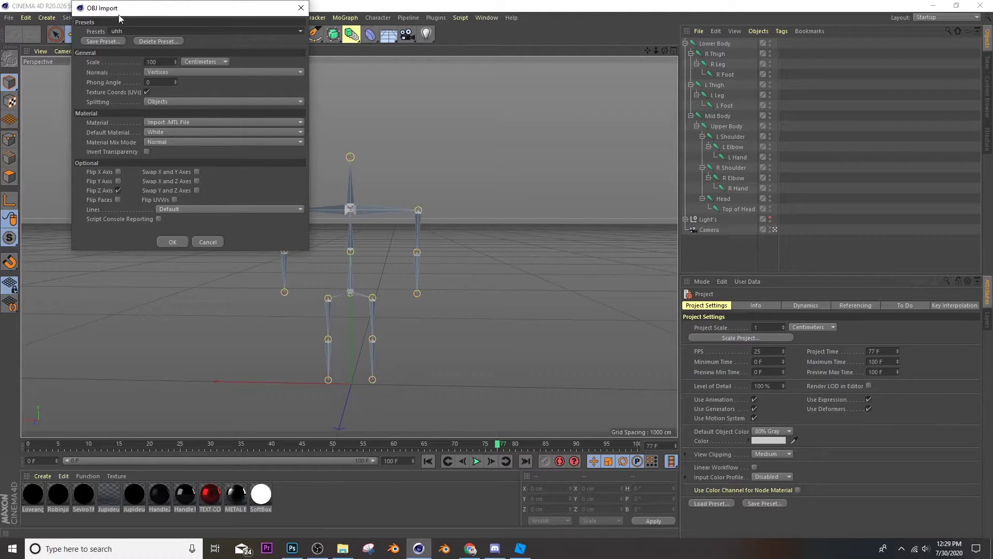
pyautogui.click(178, 241)
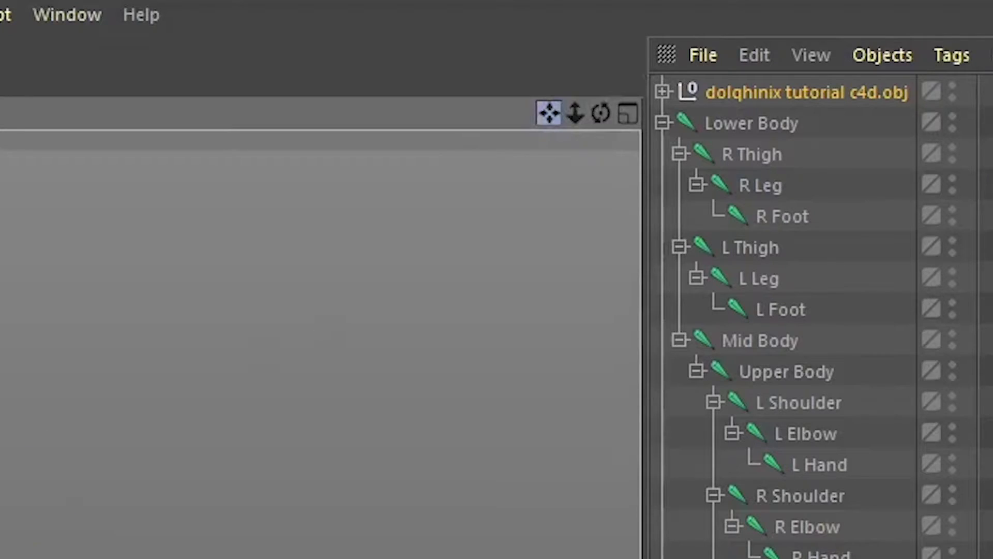
# - Find the imported avatar in the perspective view and frame it for a close front inspection
pyautogui.moveTo(549, 113); pyautogui.dragTo(604, 113)
pyautogui.click(575, 112)
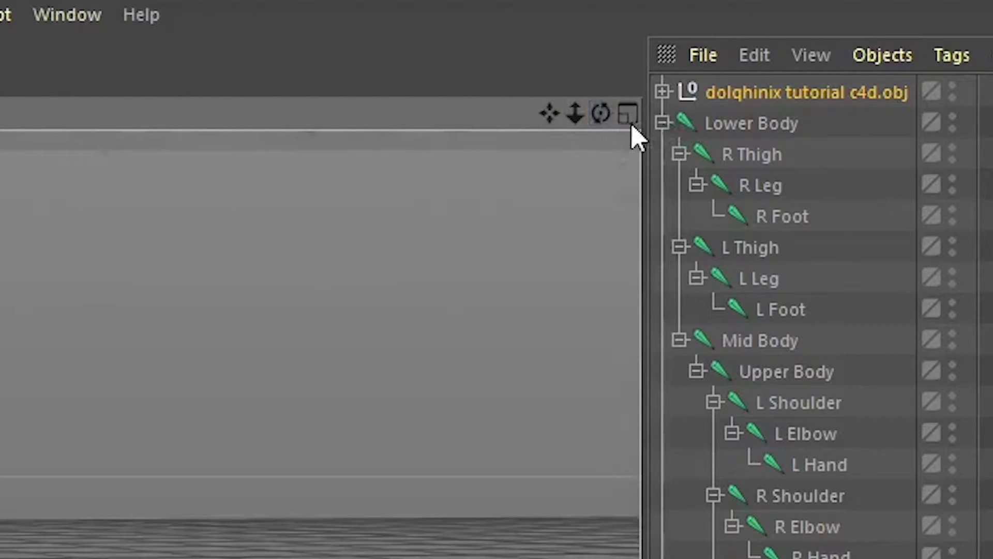
pyautogui.click(628, 115)
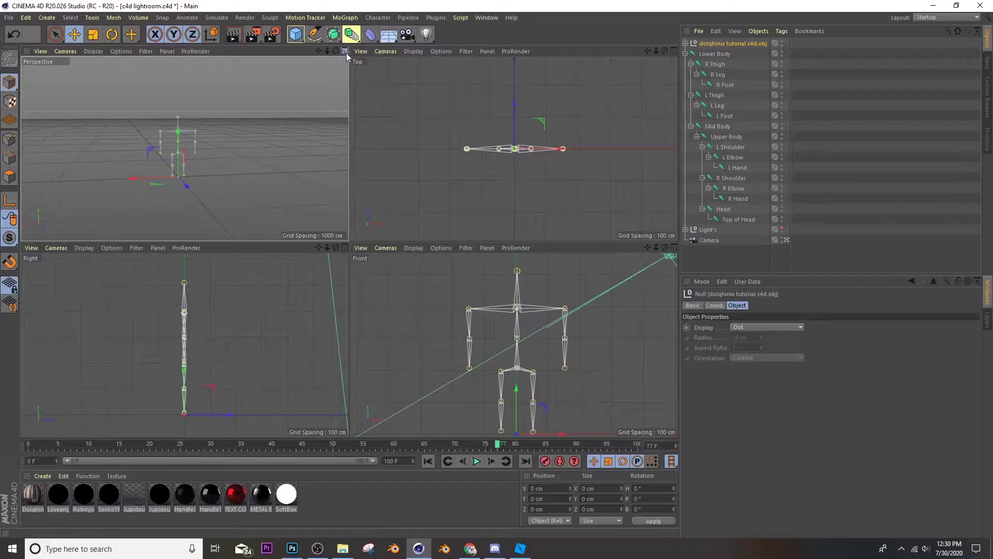
pyautogui.press('F1')
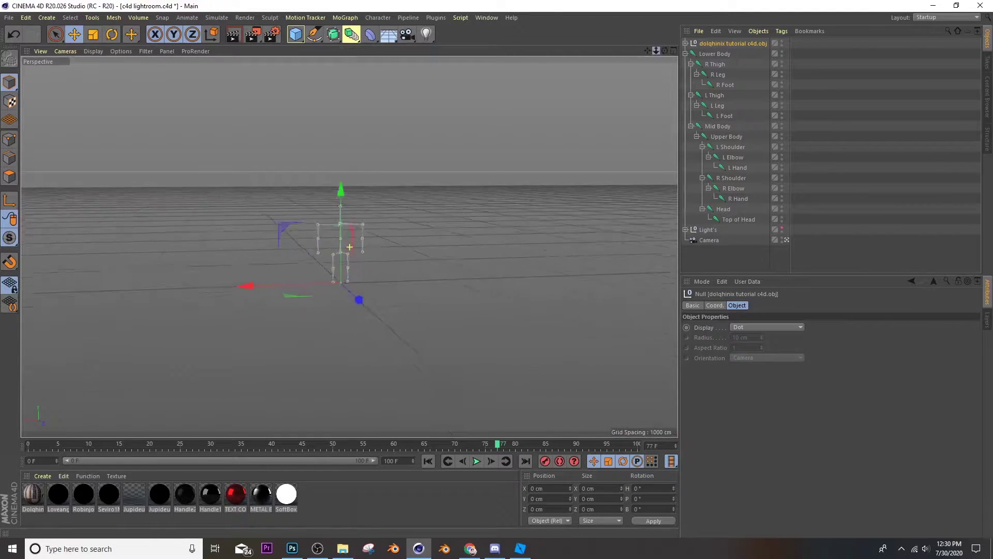
pyautogui.scroll(-5, 350, 247)
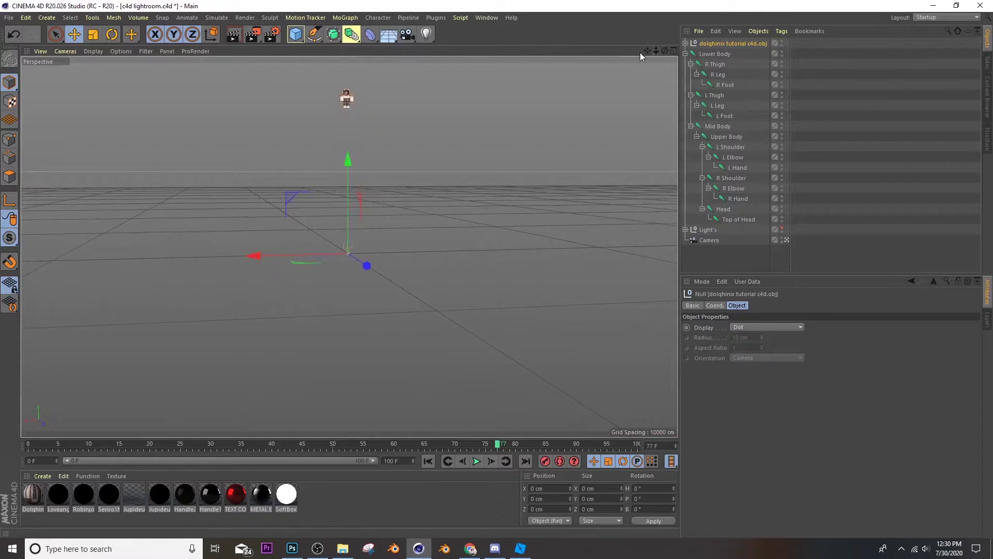
pyautogui.moveTo(647, 51); pyautogui.dragTo(647, 181)
pyautogui.scroll(2, 225, 244)
pyautogui.scroll(2, 574, 274)
pyautogui.scroll(3, 212, 246)
pyautogui.scroll(5, 631, 266)
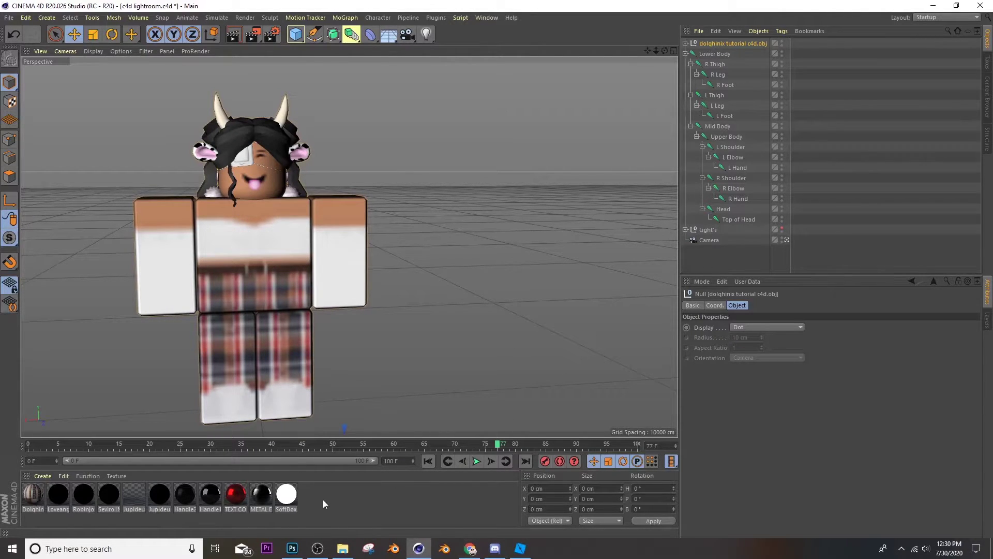
# - Load the Dolqhinix1Tex image from the blender saving folder as the Dolqhinix1Mtl material's color texture, copying it to the project location
pyautogui.click(29, 498)
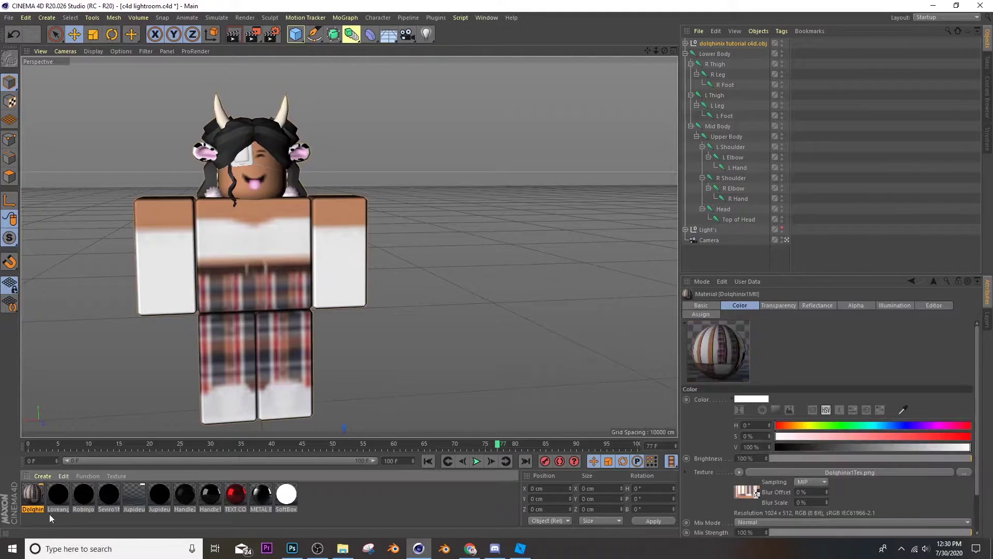
pyautogui.doubleClick(32, 494)
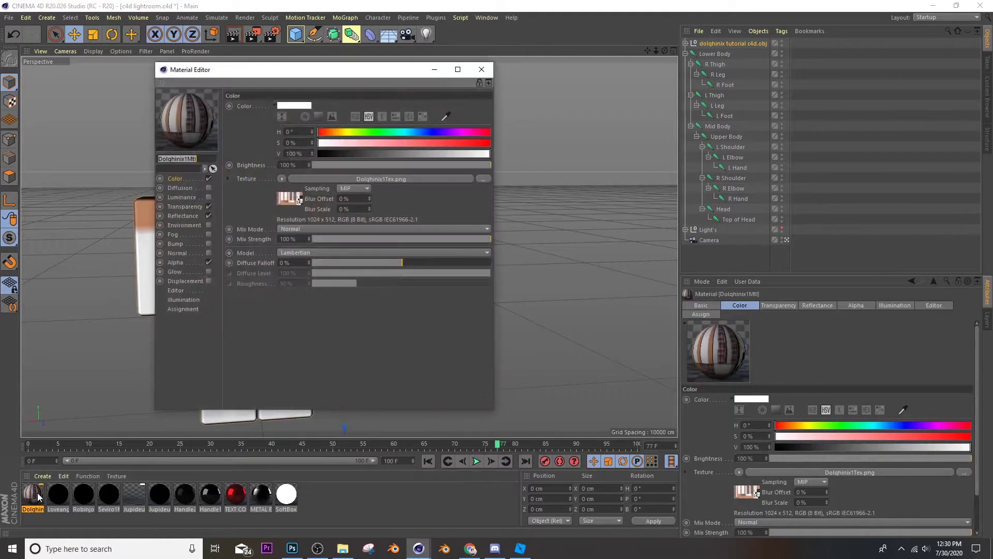
pyautogui.click(483, 179)
pyautogui.click(936, 29)
pyautogui.write('dolqhinix')
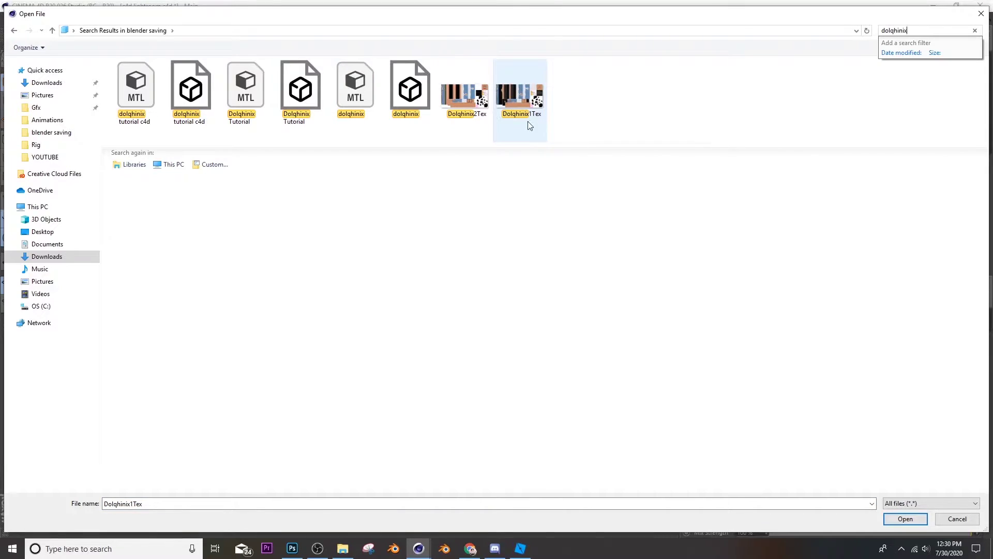
pyautogui.click(520, 95)
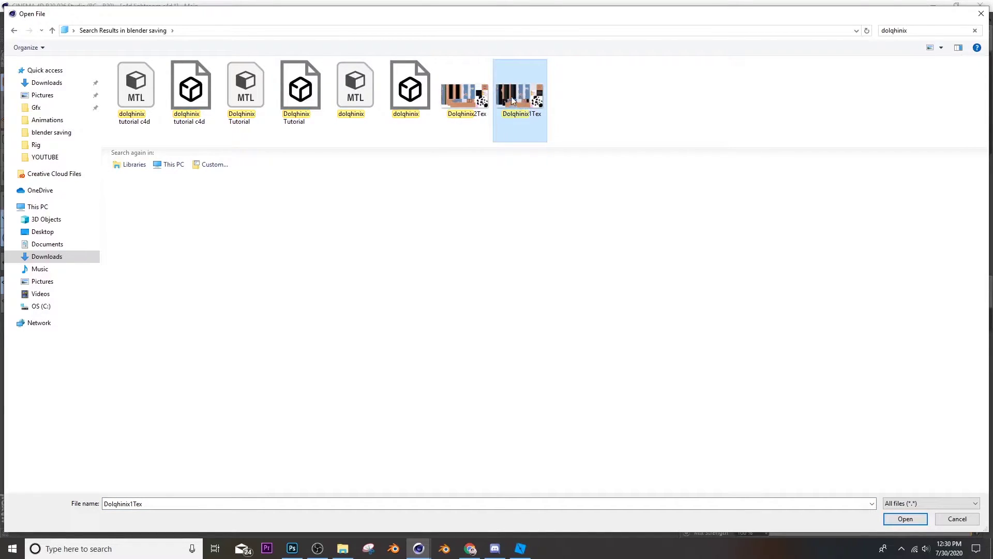
pyautogui.doubleClick(535, 111)
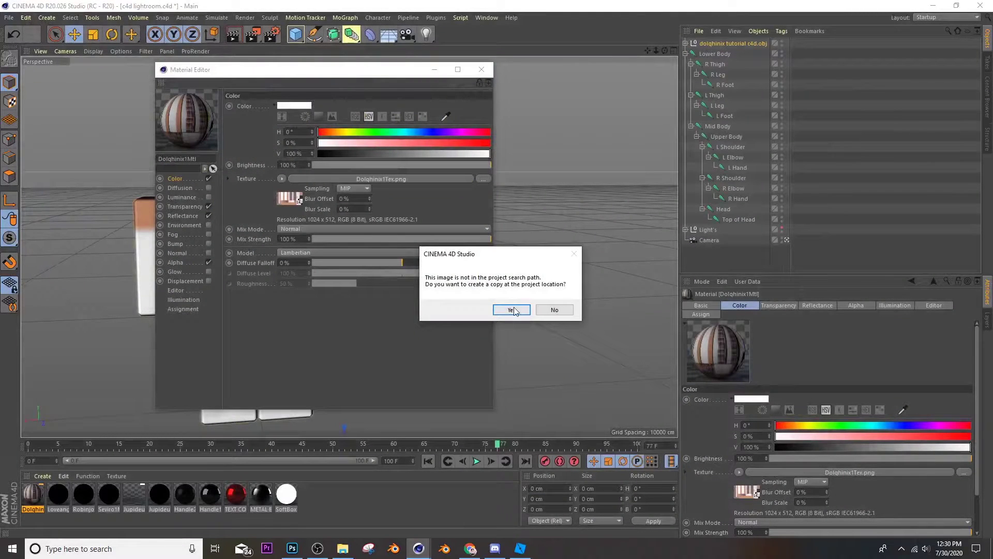
pyautogui.click(514, 311)
# - Turn off Transparency and Reflectance on the Dolqhinix1Mtl material and close the Material Editor
pyautogui.moveTo(333, 71); pyautogui.dragTo(499, 97)
pyautogui.click(375, 232)
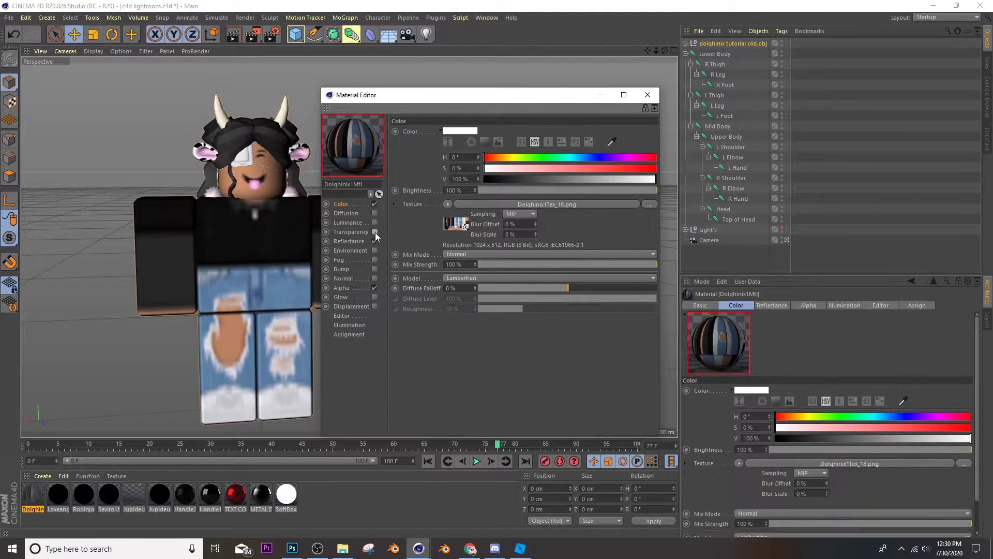
pyautogui.click(375, 241)
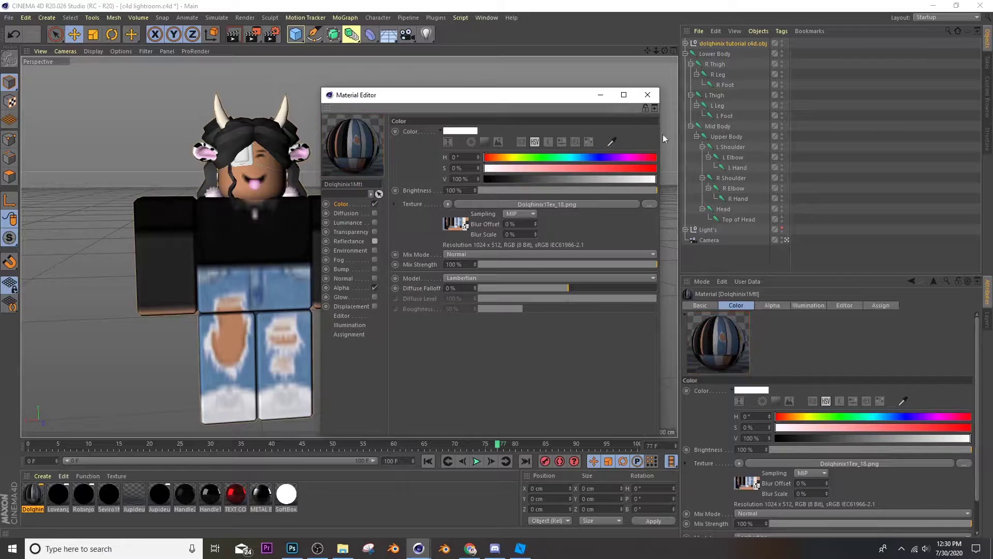
pyautogui.click(658, 95)
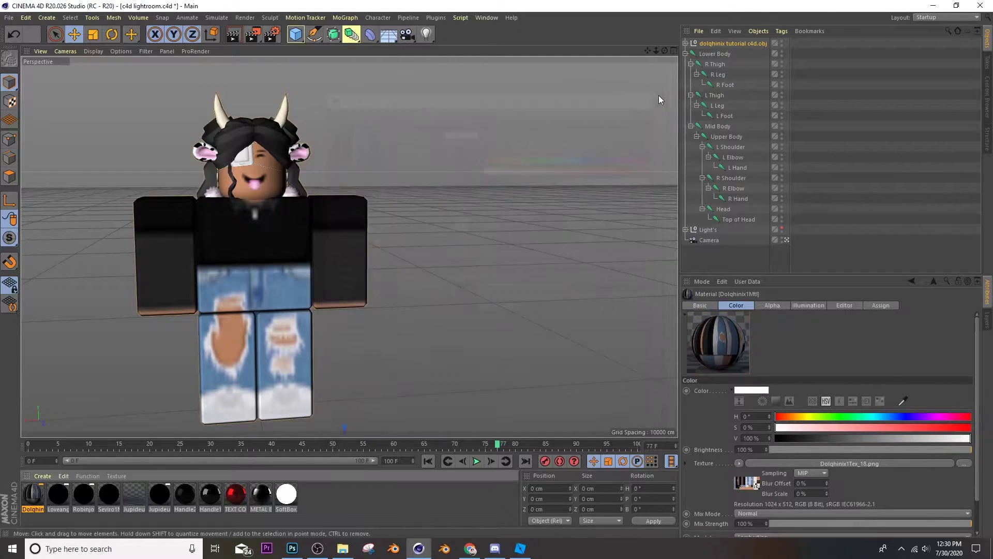
# - Set the Dolqhinix1Mtl material's texture preview size to No Scaling
pyautogui.click(841, 305)
pyautogui.click(790, 401)
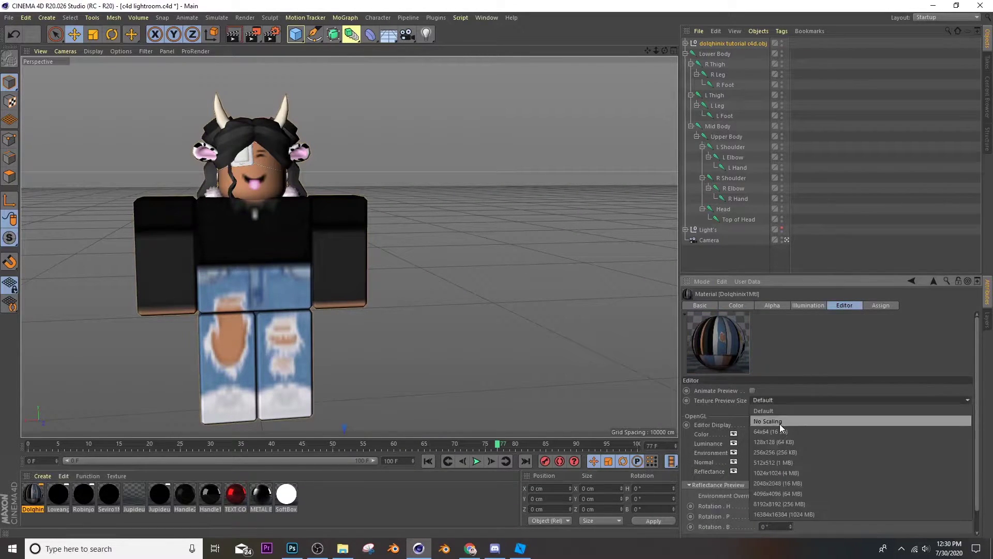
pyautogui.click(780, 424)
# - Delete the avatar's arms, torso, legs and head, keeping only the hair and accessories
pyautogui.moveTo(664, 51)
pyautogui.mouseDown()
pyautogui.moveTo(579, 52)
pyautogui.moveTo(641, 51)
pyautogui.moveTo(664, 31)
pyautogui.mouseUp()
pyautogui.click(157, 239)
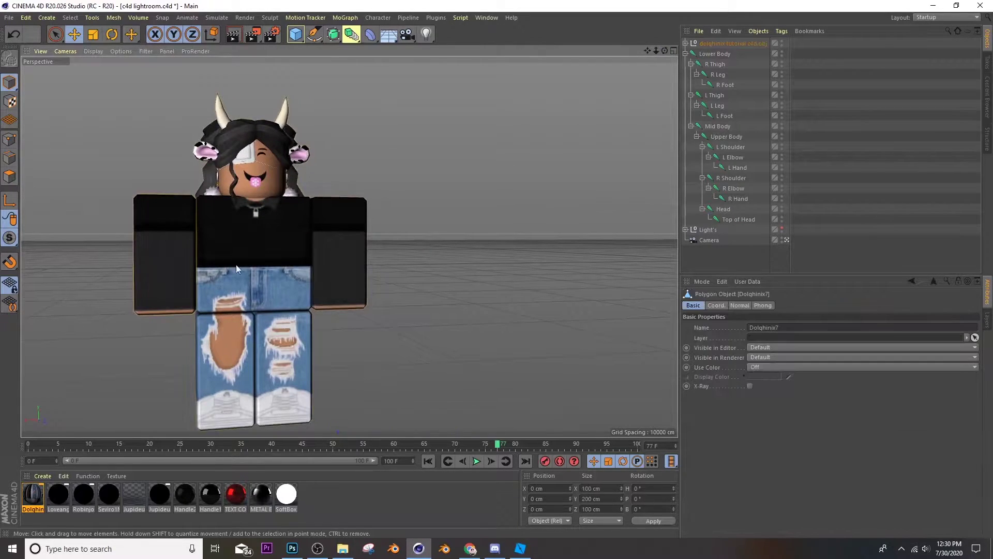
pyautogui.keyDown('shift'); pyautogui.click(244, 271); pyautogui.keyUp('shift')
pyautogui.keyDown('shift'); pyautogui.click(315, 268); pyautogui.keyUp('shift')
pyautogui.keyDown('shift'); pyautogui.click(293, 377); pyautogui.keyUp('shift')
pyautogui.keyDown('shift'); pyautogui.click(201, 378); pyautogui.keyUp('shift')
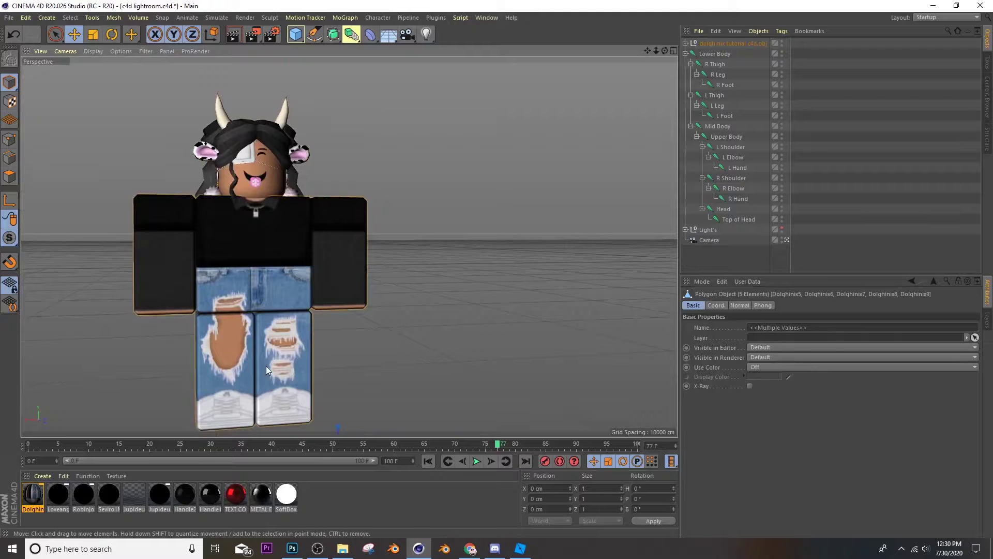
pyautogui.press('Delete')
pyautogui.click(290, 206)
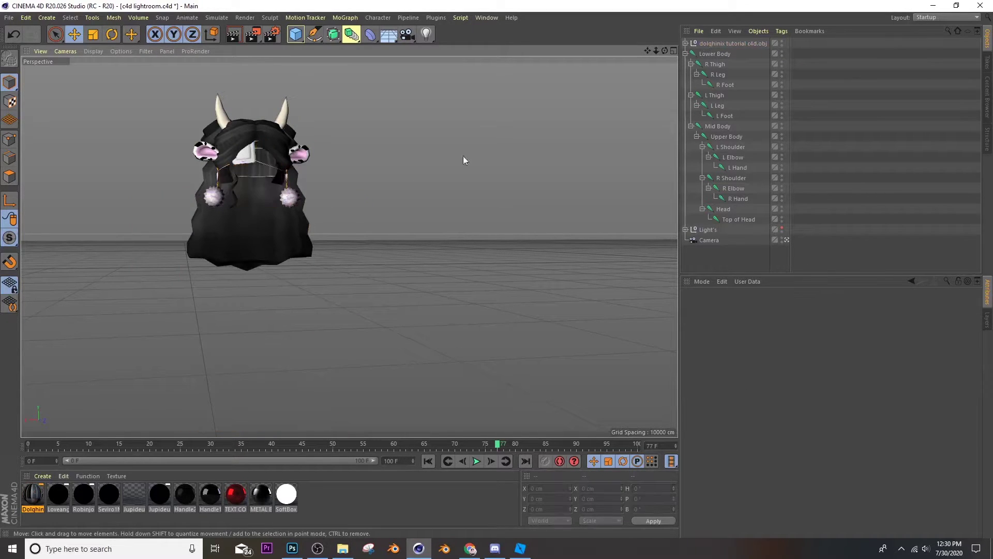
# - Merge the Dolqhinix1 to Dolqhinix4 accessory meshes into one object with Connect Objects + Delete
pyautogui.click(684, 43)
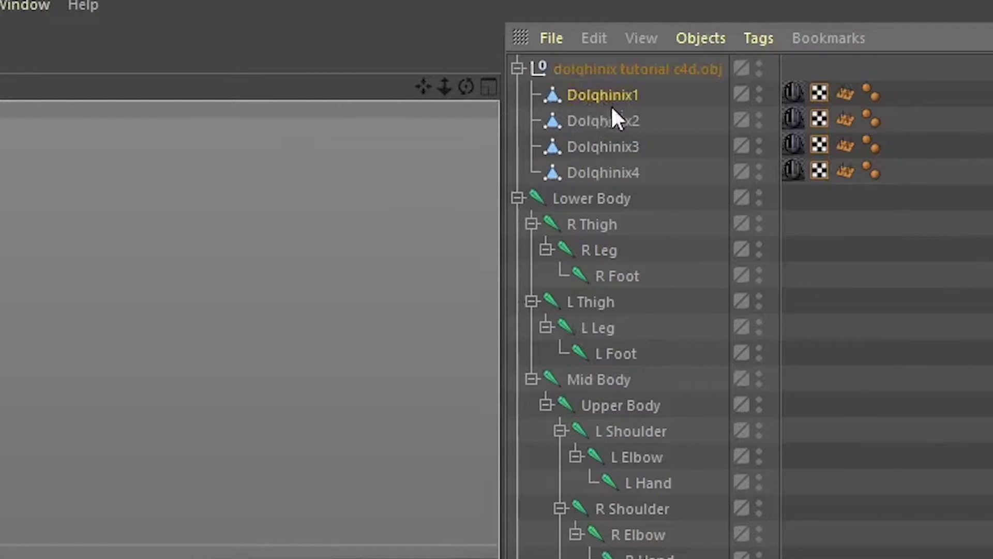
pyautogui.keyDown('shift'); pyautogui.click(599, 174); pyautogui.keyUp('shift')
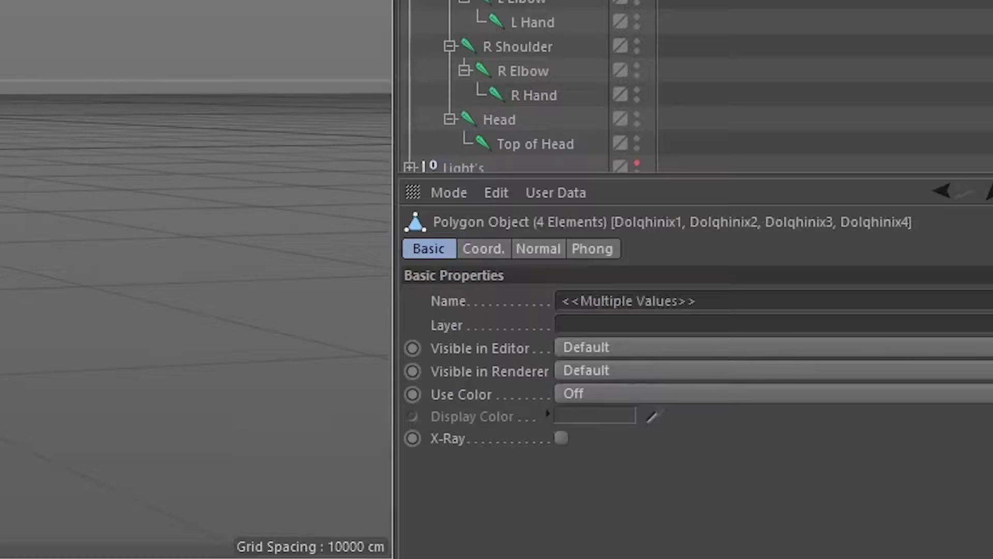
pyautogui.rightClick(603, 174)
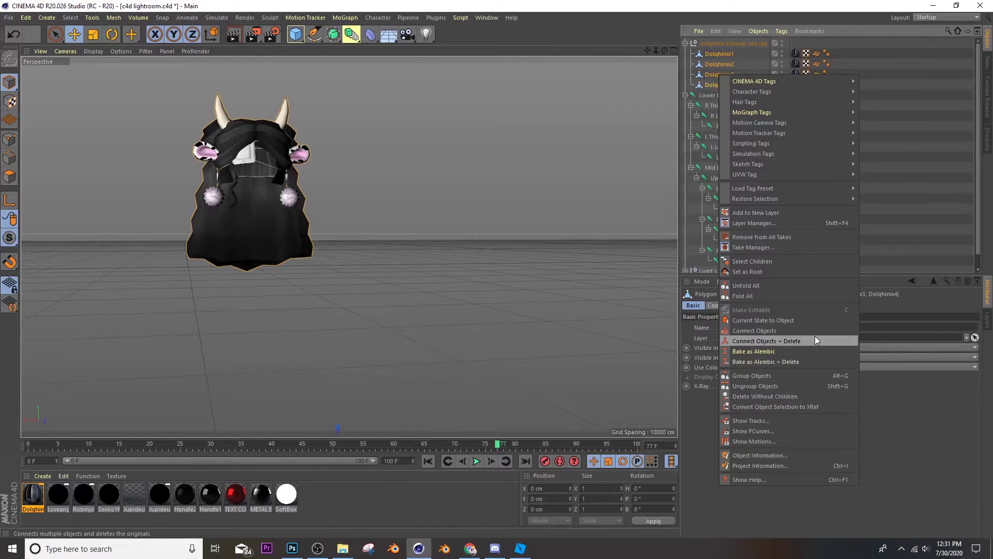
pyautogui.click(815, 340)
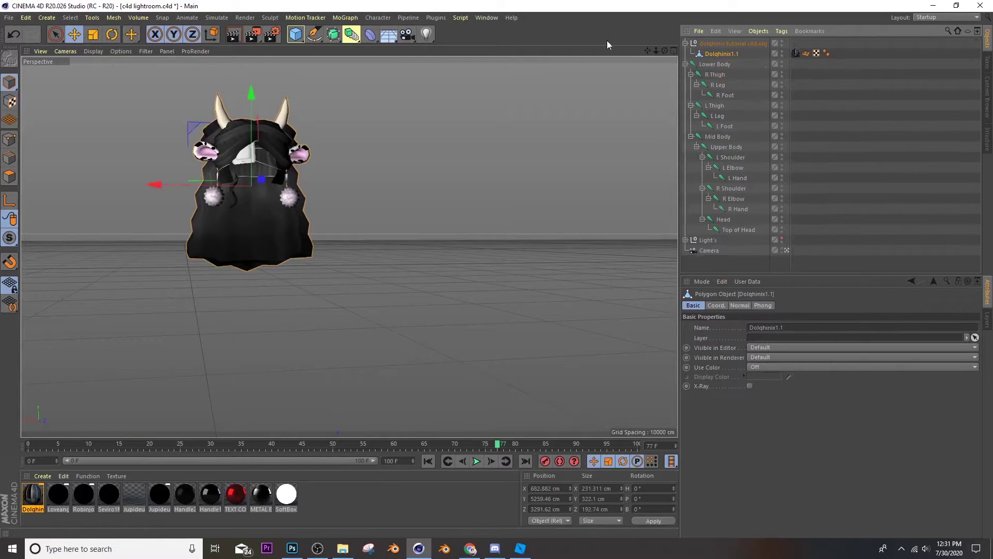
pyautogui.moveTo(665, 50)
pyautogui.mouseDown()
pyautogui.moveTo(621, 70)
pyautogui.moveTo(621, 52)
pyautogui.moveTo(659, 52)
pyautogui.mouseUp()
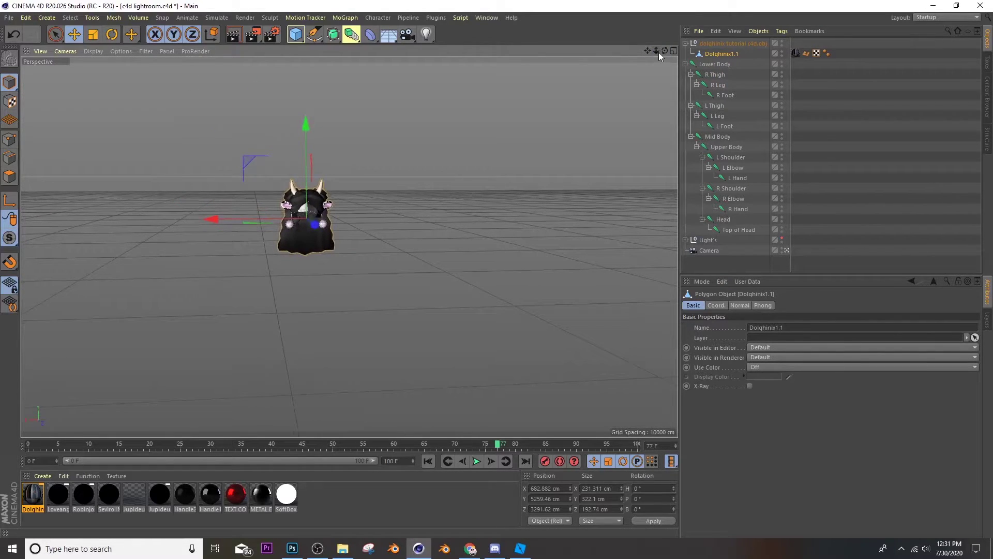
pyautogui.click(8, 18)
pyautogui.click(16, 29)
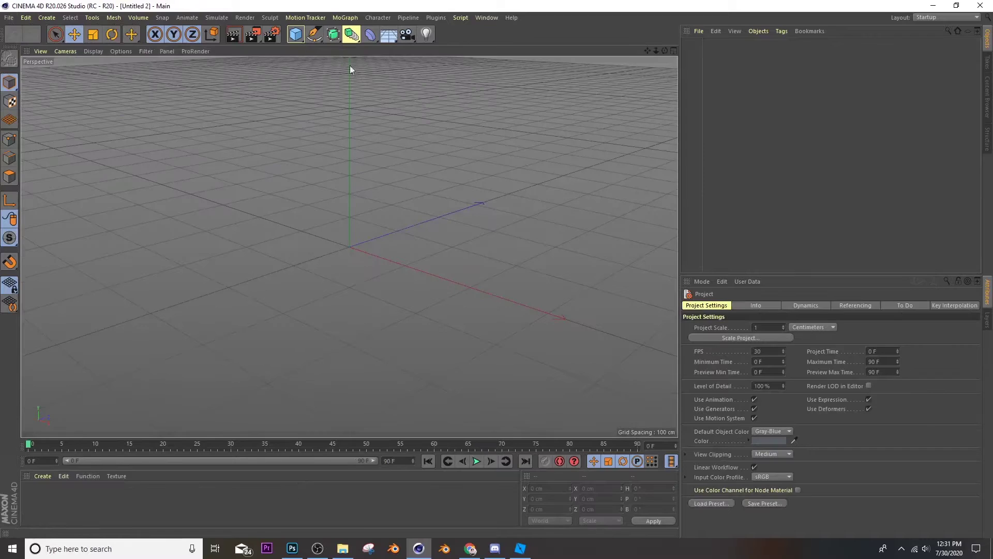
pyautogui.click(980, 6)
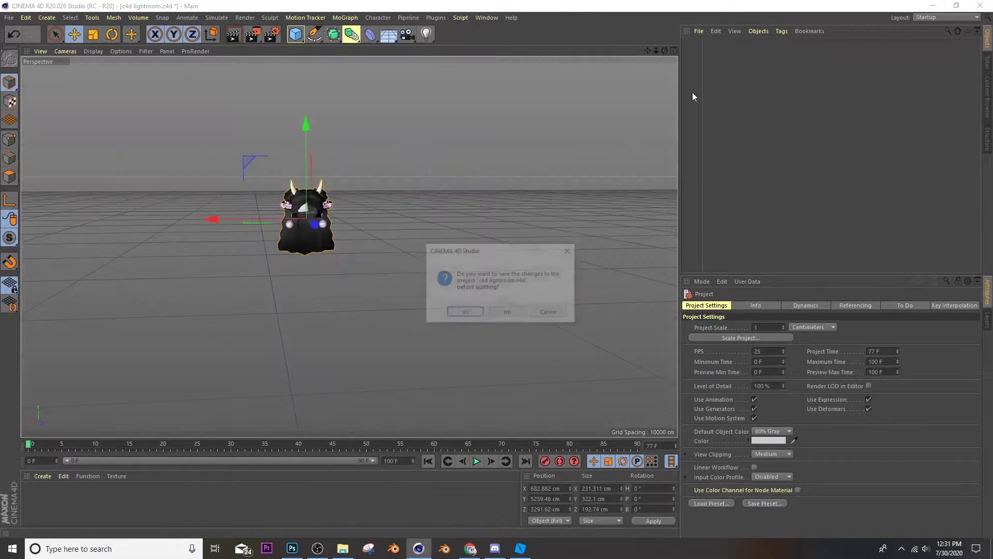
pyautogui.click(570, 250)
# - Open "Blocky character rig.lib4d" from the Rig folder and load the Nero Rig v3.0 FK into the scene
pyautogui.click(9, 17)
pyautogui.click(20, 40)
pyautogui.click(40, 149)
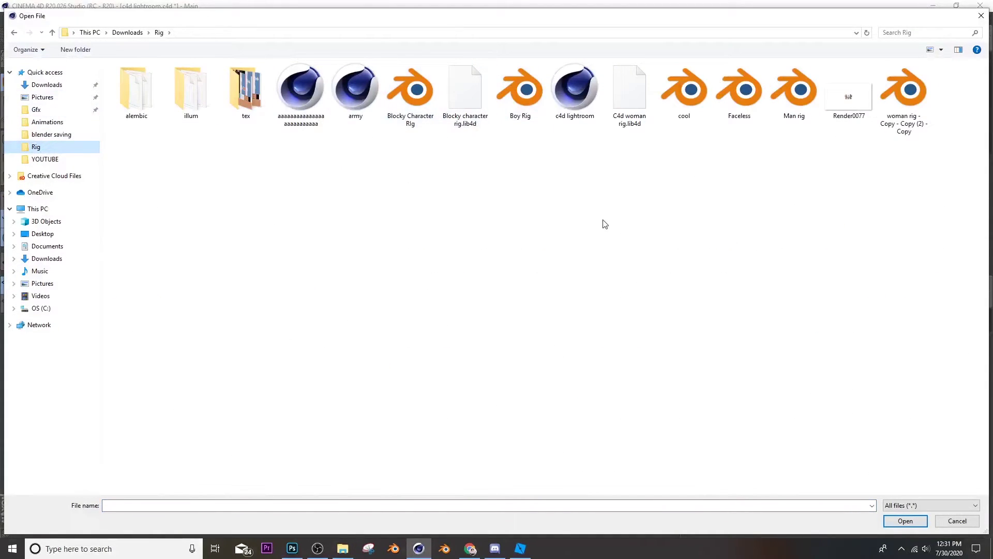
pyautogui.click(464, 86)
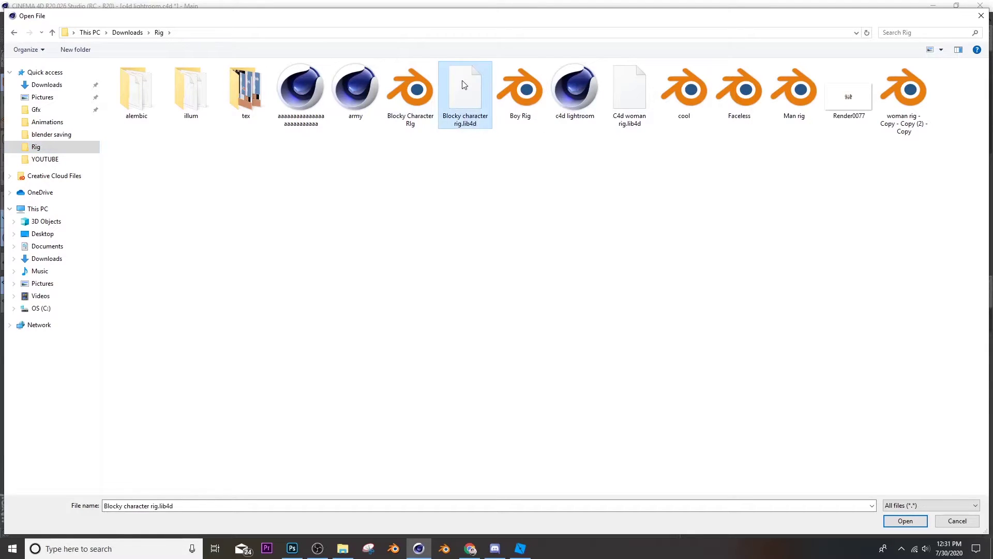
pyautogui.doubleClick(464, 86)
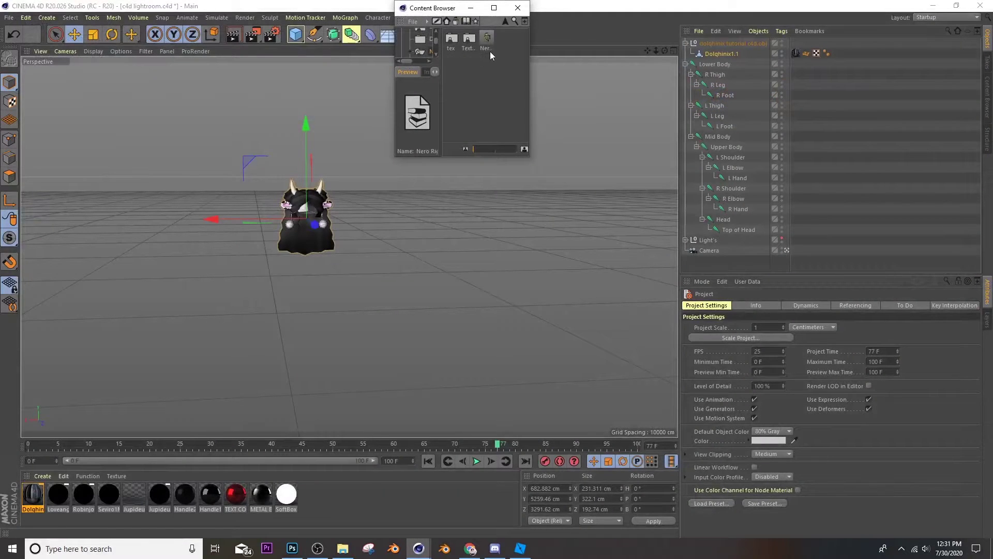
pyautogui.doubleClick(489, 45)
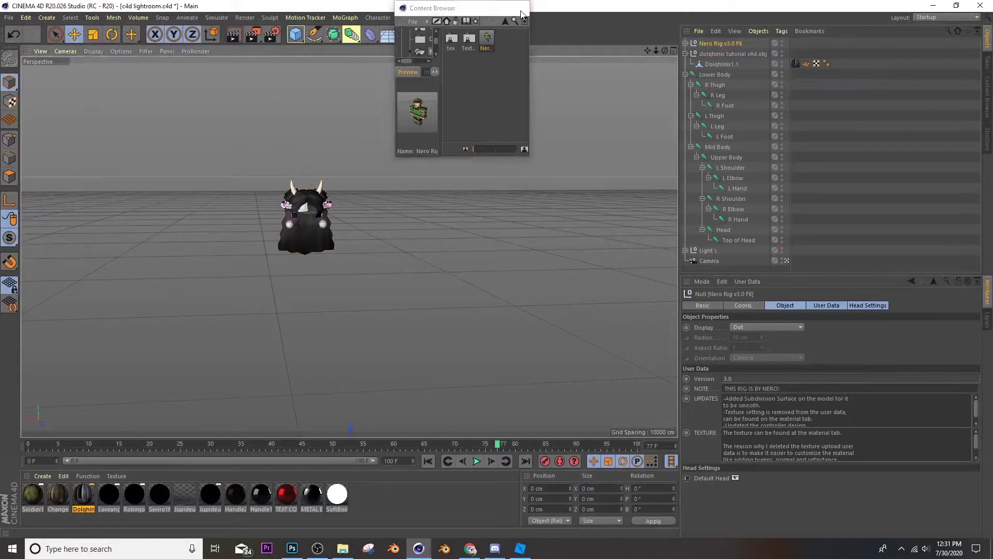
# - Move the merged hair and accessories object to just above the Nero rig, at about X 160, Y 928, Z 701 cm
pyautogui.scroll(-8, 350, 247)
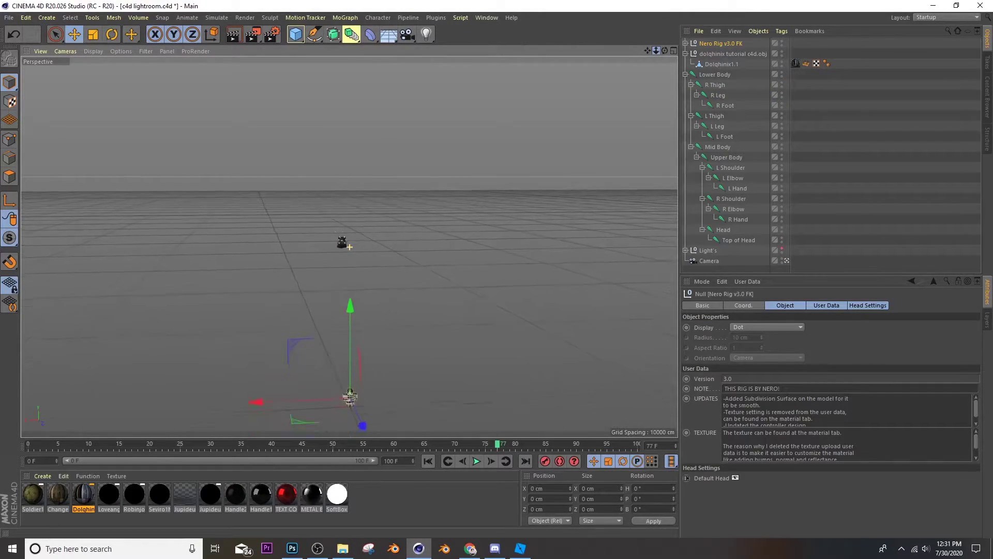
pyautogui.scroll(3, 408, 384)
pyautogui.click(308, 172)
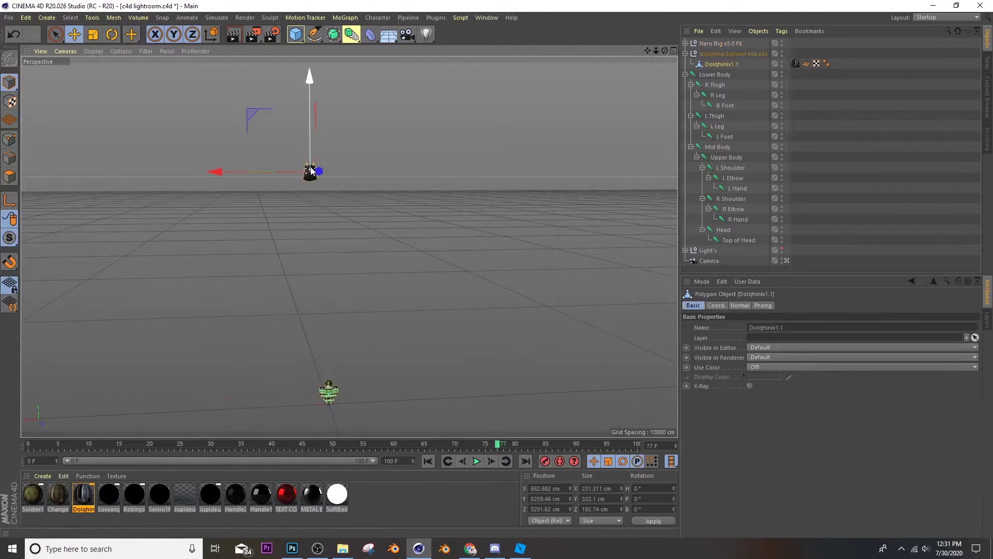
pyautogui.moveTo(318, 176); pyautogui.dragTo(305, 338)
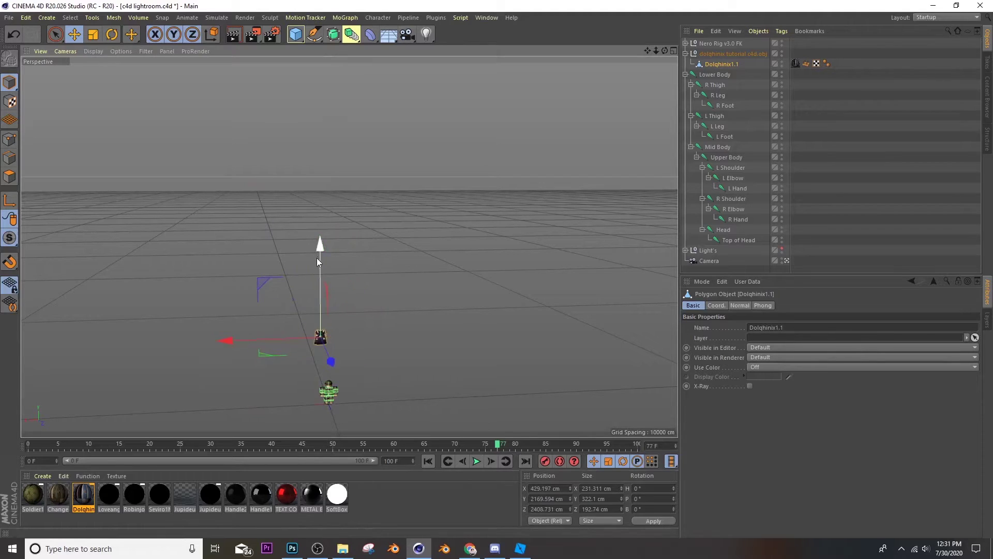
pyautogui.moveTo(318, 256); pyautogui.dragTo(331, 371)
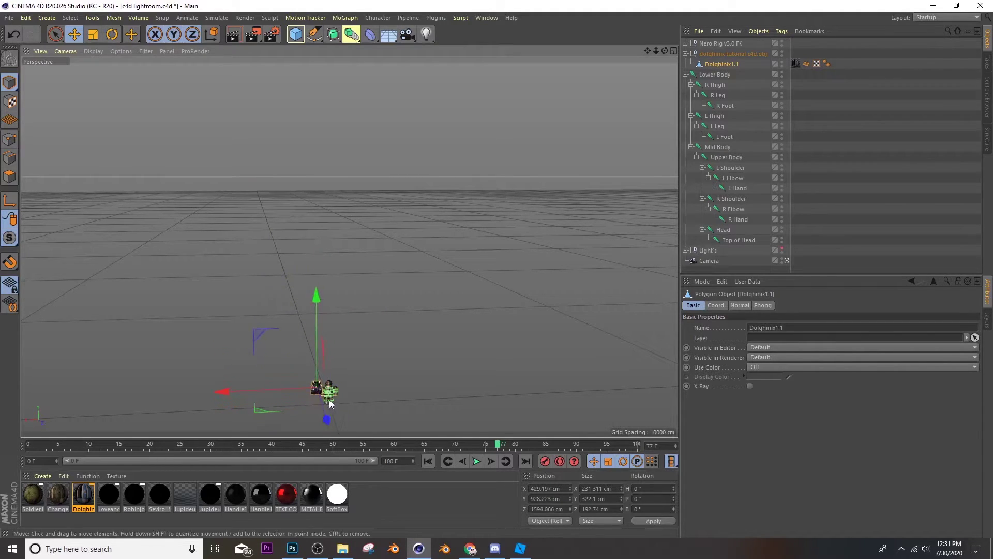
pyautogui.press('o')
pyautogui.moveTo(364, 257); pyautogui.dragTo(421, 223)
# - Delete the Soldier1 helmet from the Nero rig's head together with its Soldier1Mtl material
pyautogui.click(393, 312)
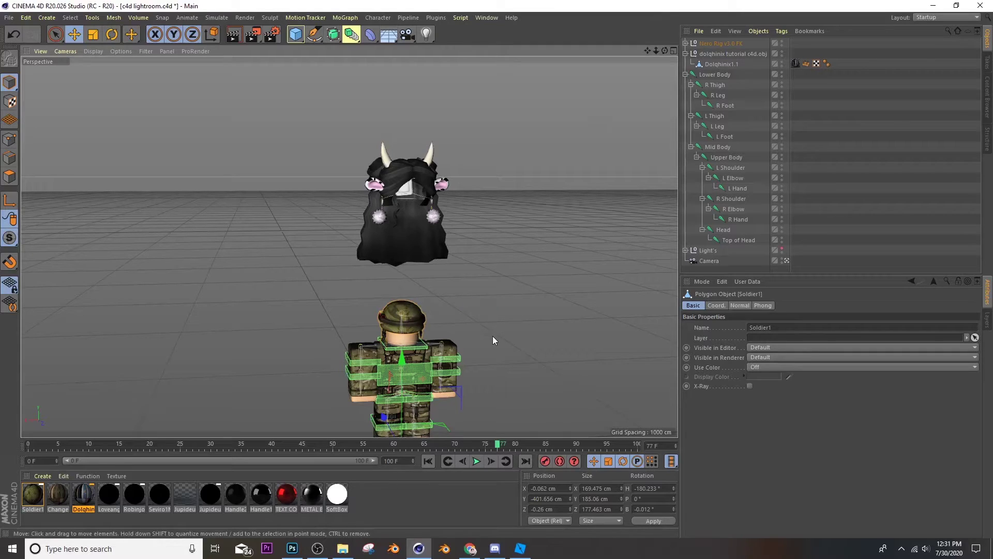
pyautogui.press('Delete')
pyautogui.click(30, 496)
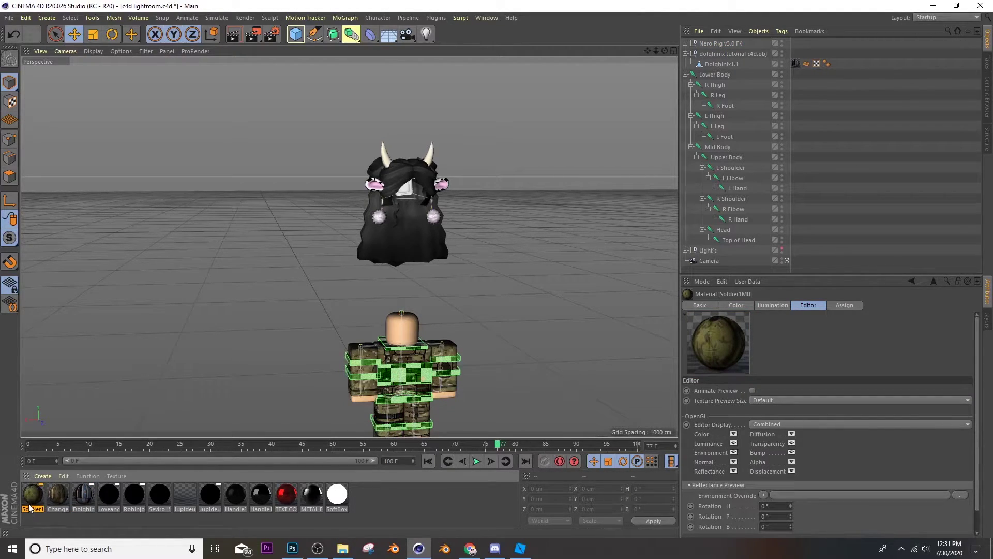
pyautogui.press('Delete')
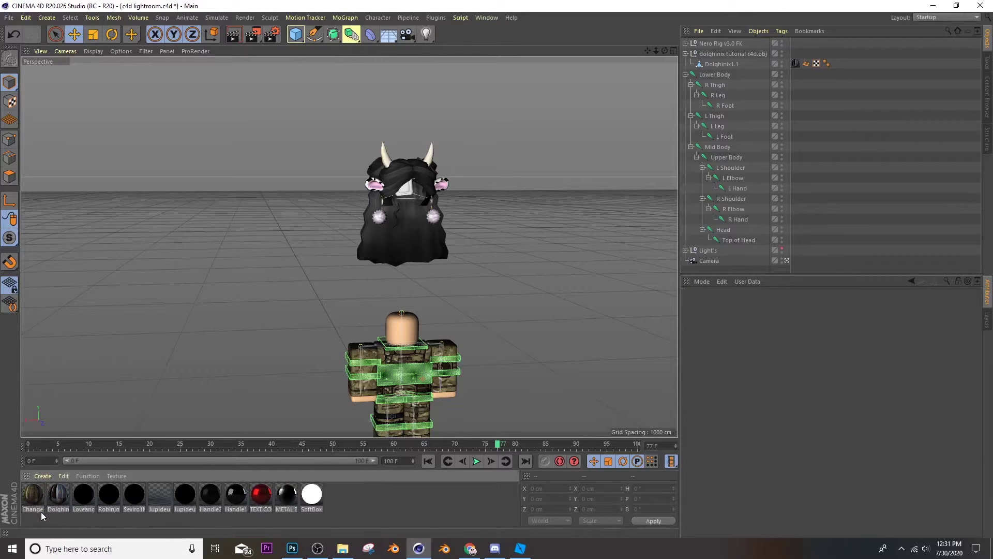
# - Load Dolqhinix1Tex from the blender saving folder as the color texture of the Change Texture Here material
pyautogui.doubleClick(39, 500)
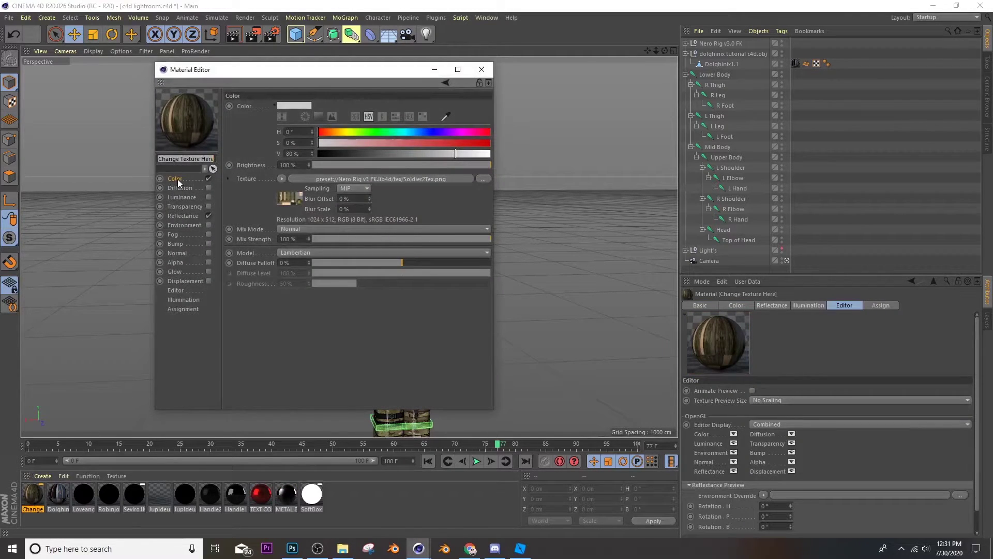
pyautogui.click(483, 178)
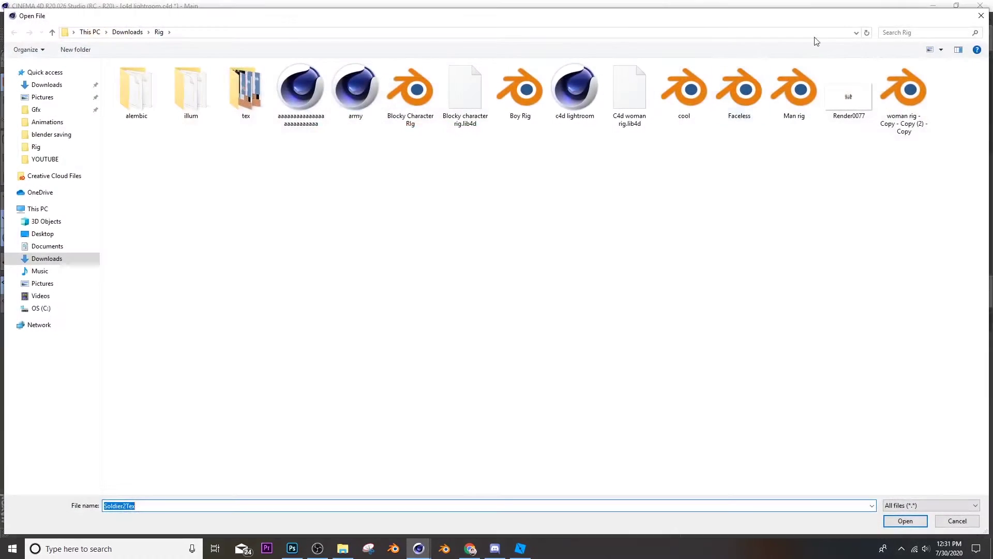
pyautogui.click(51, 134)
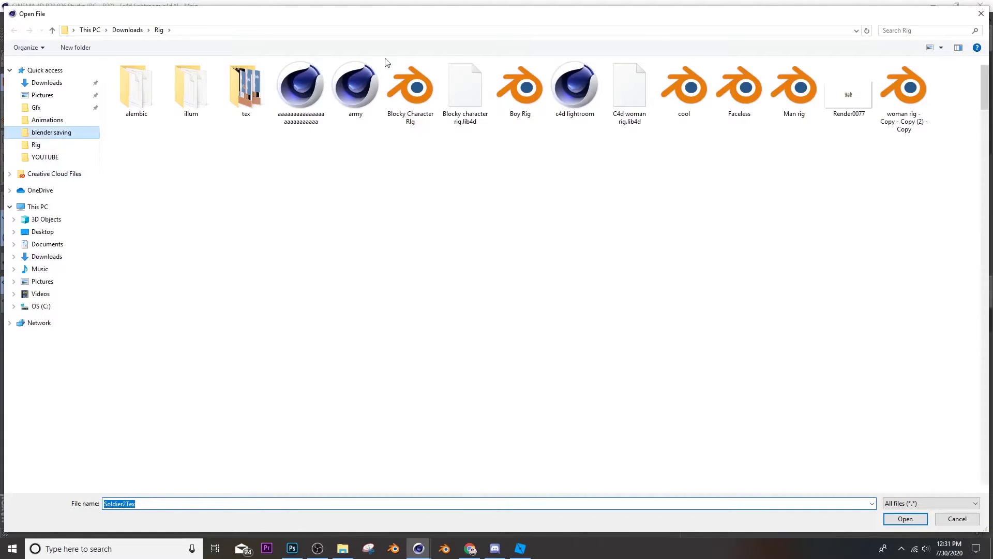
pyautogui.click(933, 34)
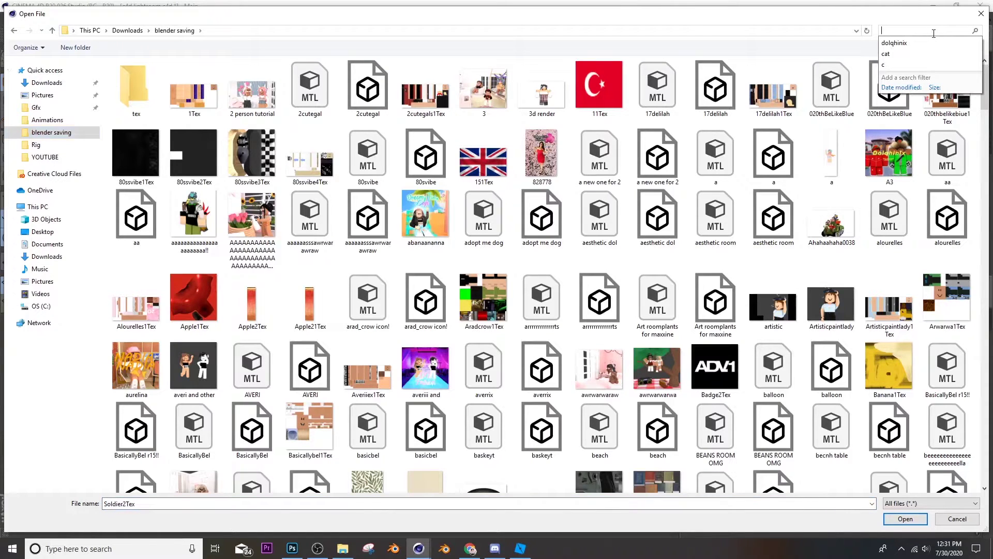
pyautogui.write('dolqhinix')
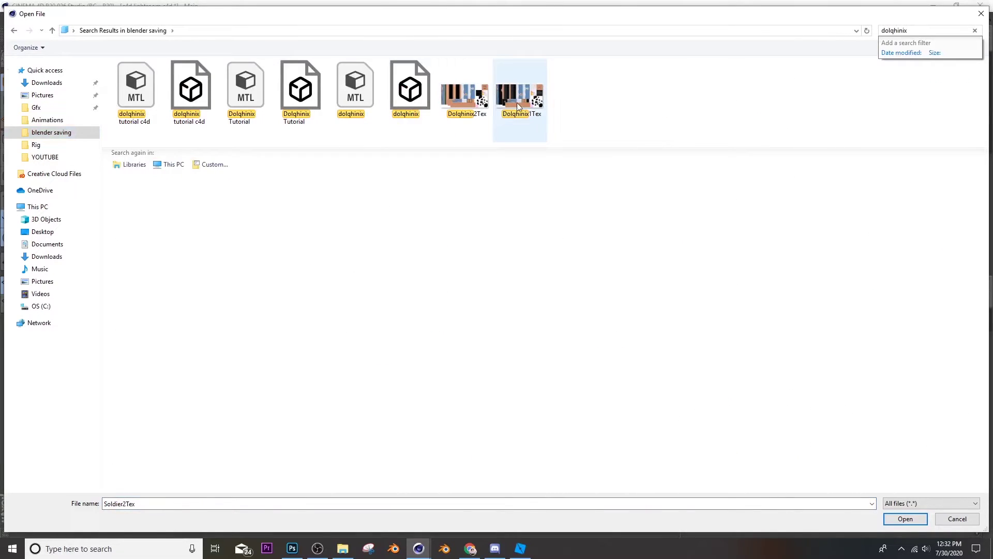
pyautogui.click(523, 104)
pyautogui.doubleClick(523, 104)
pyautogui.click(521, 313)
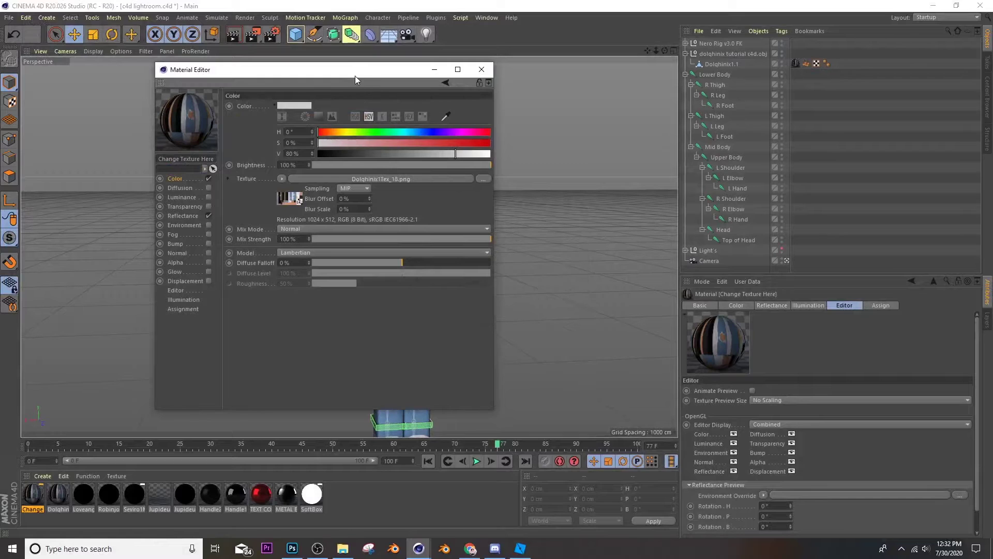
# - Turn off the Reflectance channel of the Change Texture Here material and close its editor
pyautogui.moveTo(355, 75); pyautogui.dragTo(699, 132)
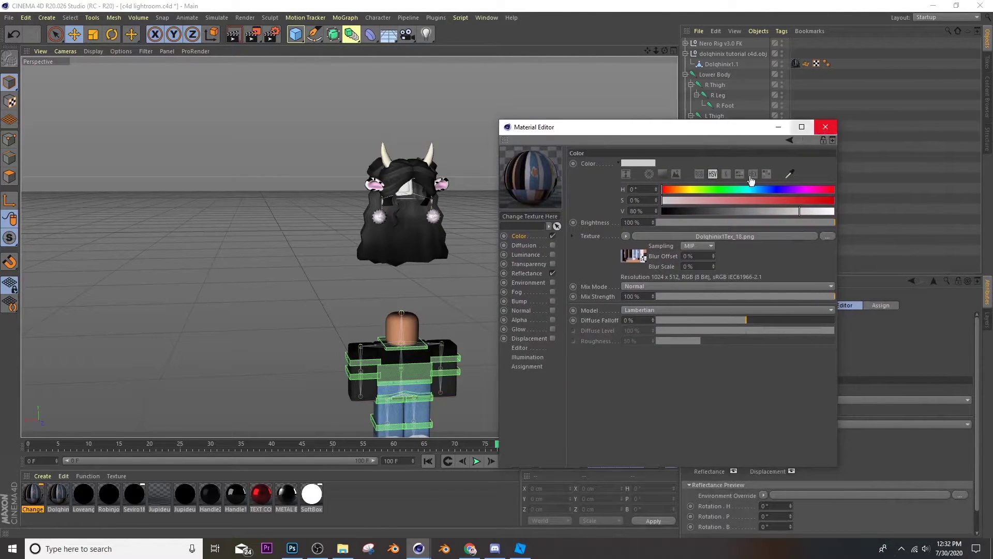
pyautogui.click(553, 273)
pyautogui.click(826, 128)
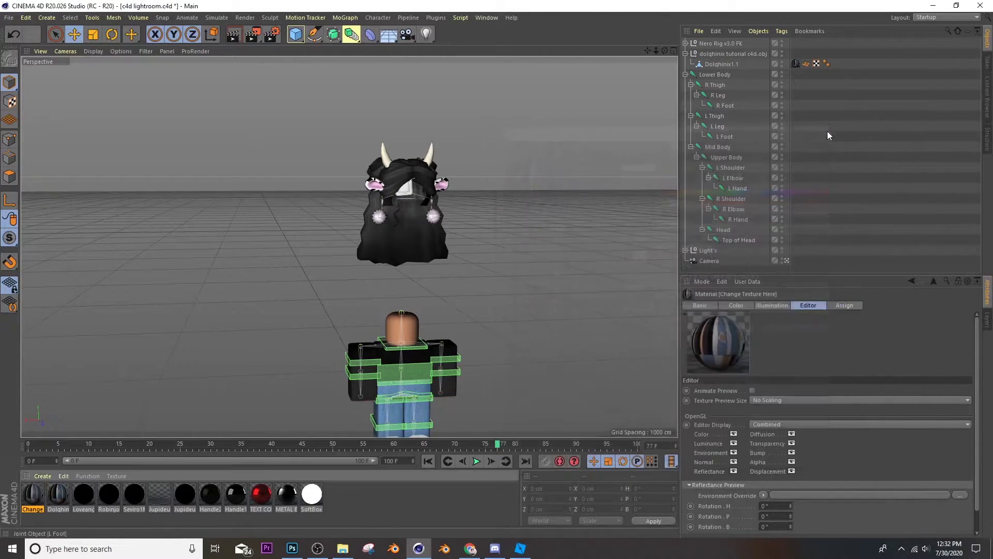
# - Set the Nero Rig v3.0 FK's heading rotation to 180° so the character turns around
pyautogui.click(720, 43)
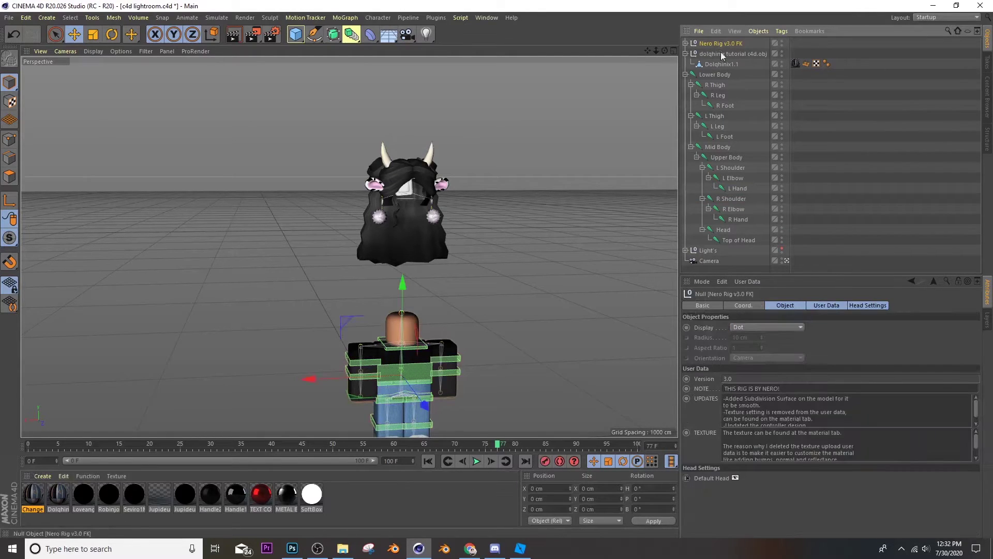
pyautogui.click(652, 484)
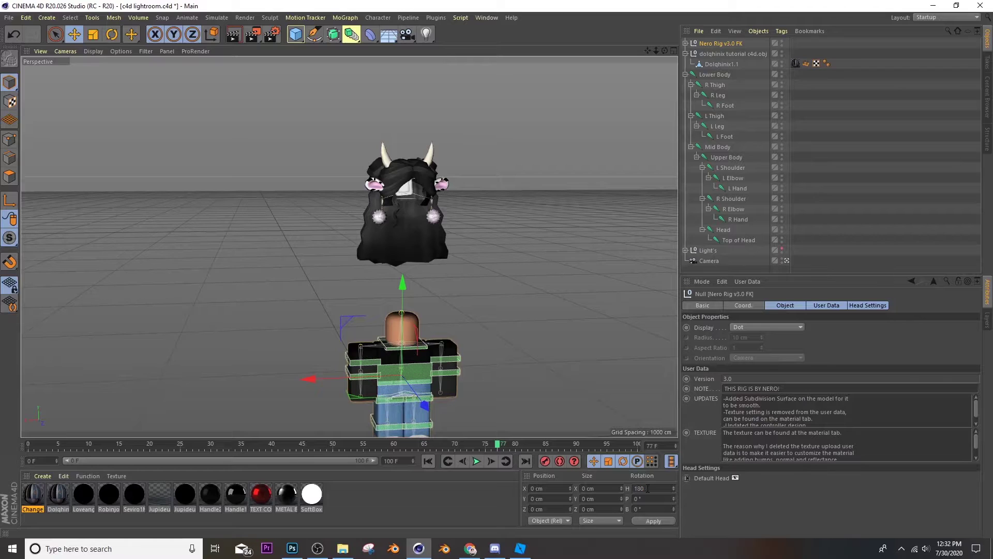
pyautogui.press('Return')
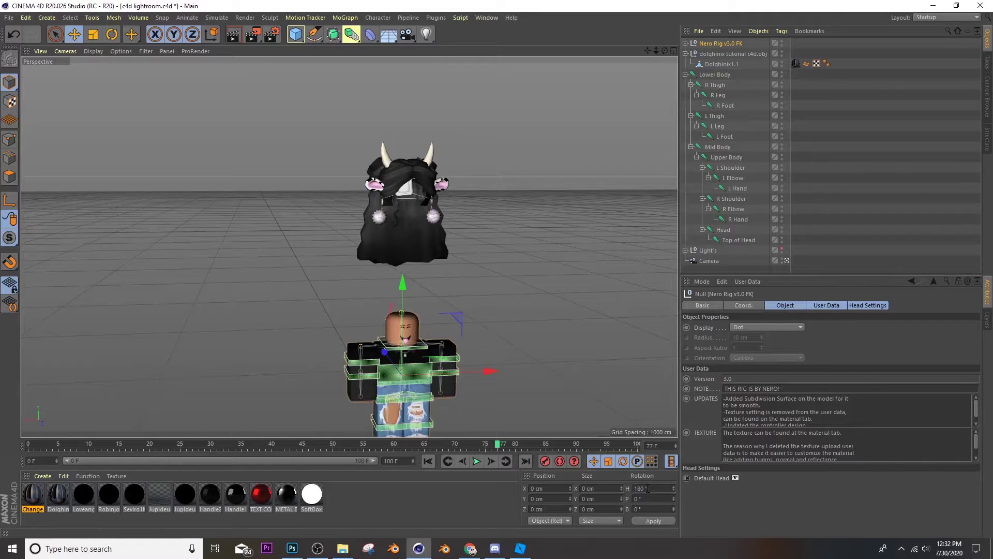
# - Try rotating the Nero rig freehand with the Rotate tool and undo the rotation
pyautogui.click(112, 34)
pyautogui.moveTo(387, 393); pyautogui.dragTo(362, 382)
pyautogui.hotkey('ctrl', 'z')
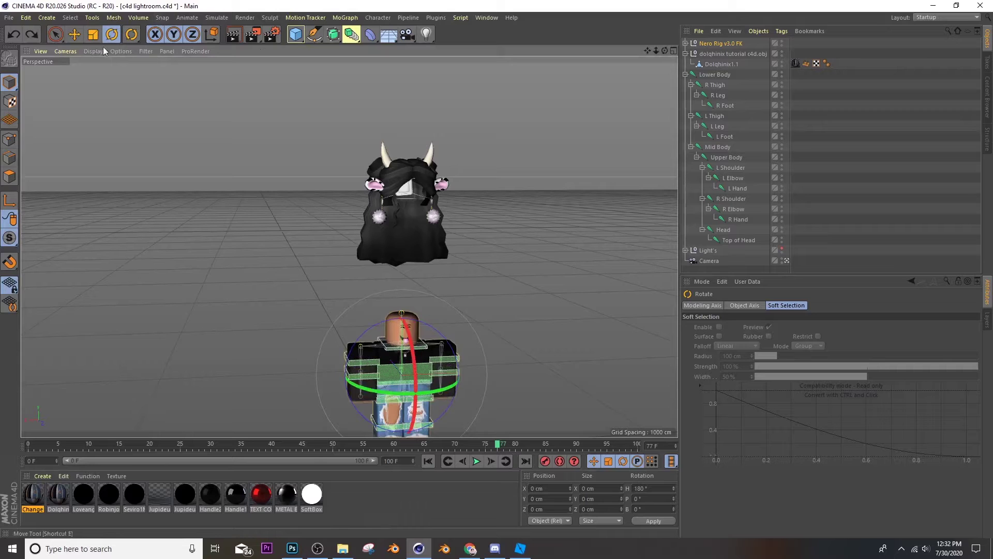
pyautogui.click(610, 425)
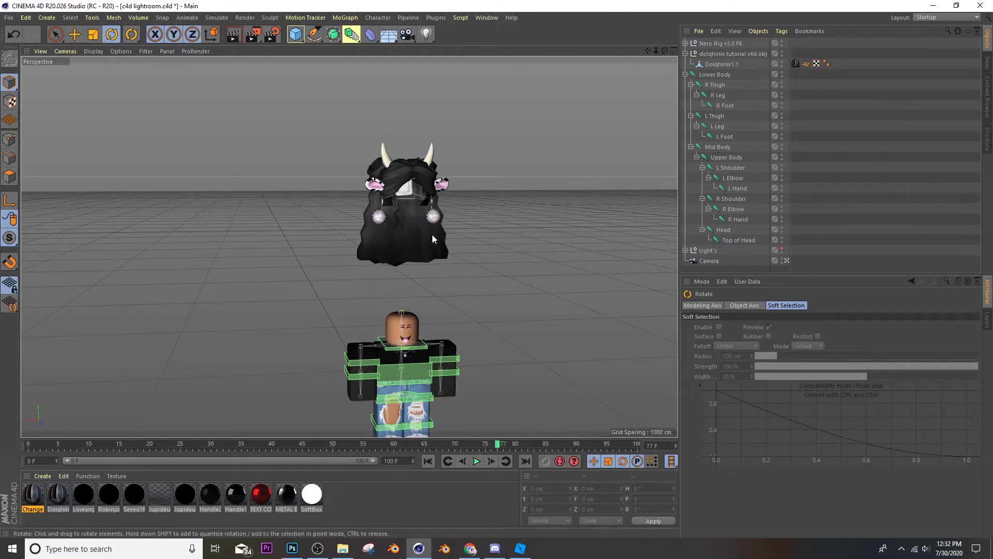
# - Move the hair and accessories object down onto the rig's head, at about X 4.5, Y 431, Z -26 cm
pyautogui.click(423, 178)
pyautogui.press('e')
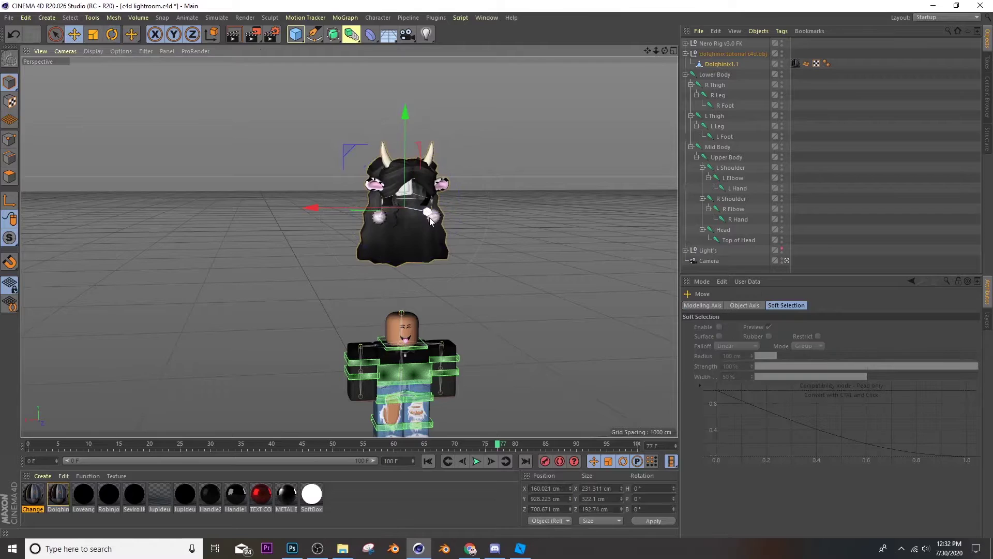
pyautogui.moveTo(430, 220); pyautogui.dragTo(384, 217)
pyautogui.moveTo(271, 201); pyautogui.dragTo(315, 200)
pyautogui.moveTo(416, 104); pyautogui.dragTo(419, 371)
pyautogui.moveTo(410, 315); pyautogui.dragTo(411, 296)
pyautogui.scroll(5, 321, 305)
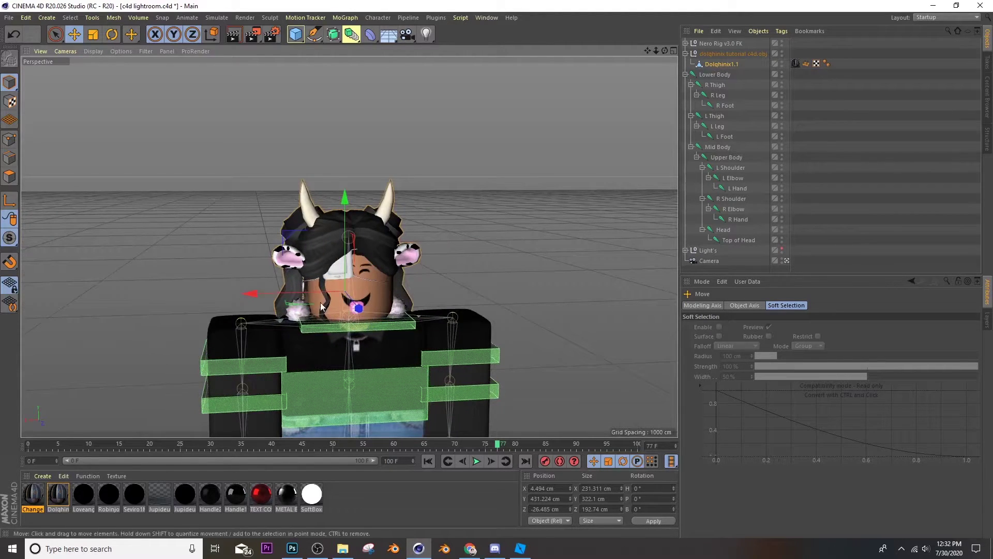
# - Fine-tune the hair and accessories on the head to about X 0.1, Y 419, Z -31 cm, checking from the front
pyautogui.moveTo(339, 295); pyautogui.dragTo(312, 296)
pyautogui.moveTo(365, 315); pyautogui.dragTo(314, 296)
pyautogui.moveTo(348, 200); pyautogui.dragTo(351, 204)
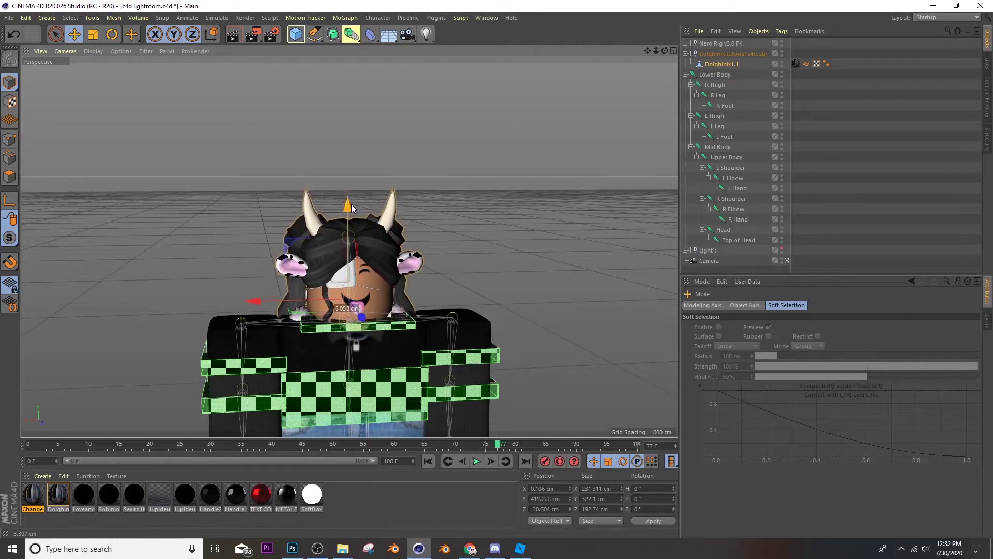
pyautogui.moveTo(664, 51)
pyautogui.mouseDown()
pyautogui.moveTo(796, 43)
pyautogui.moveTo(662, 36)
pyautogui.mouseUp()
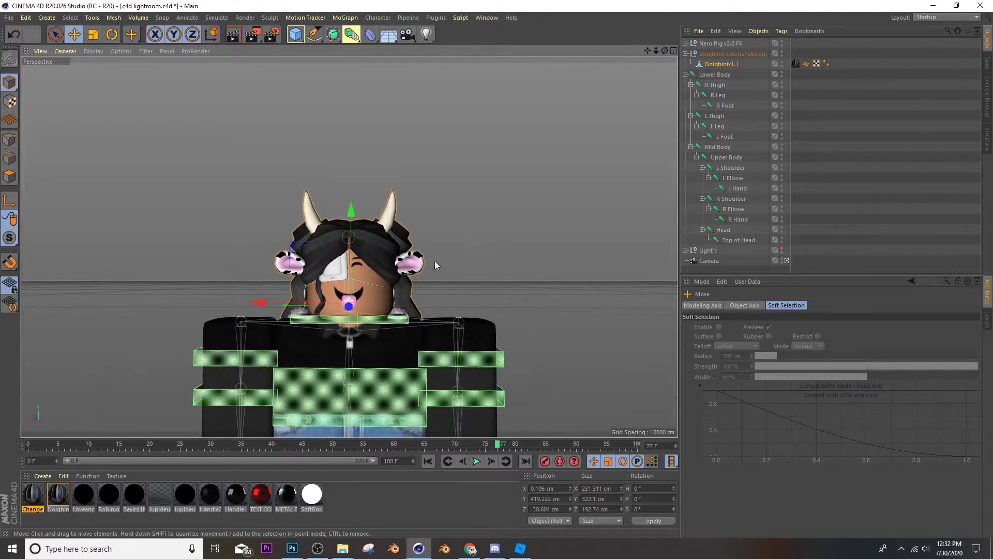
pyautogui.moveTo(347, 307); pyautogui.dragTo(350, 308)
pyautogui.click(631, 287)
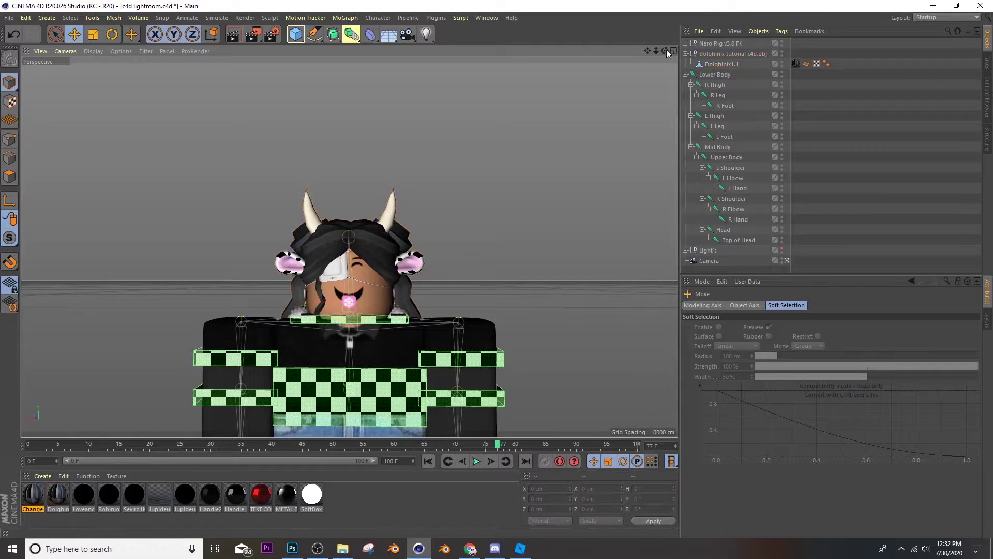
# - Parent the Dolqhinix1.1 hair and accessories object under Head Attachments in the Nero rig's Attachments group
pyautogui.moveTo(656, 50)
pyautogui.mouseDown()
pyautogui.moveTo(600, 50)
pyautogui.moveTo(656, 51)
pyautogui.mouseUp()
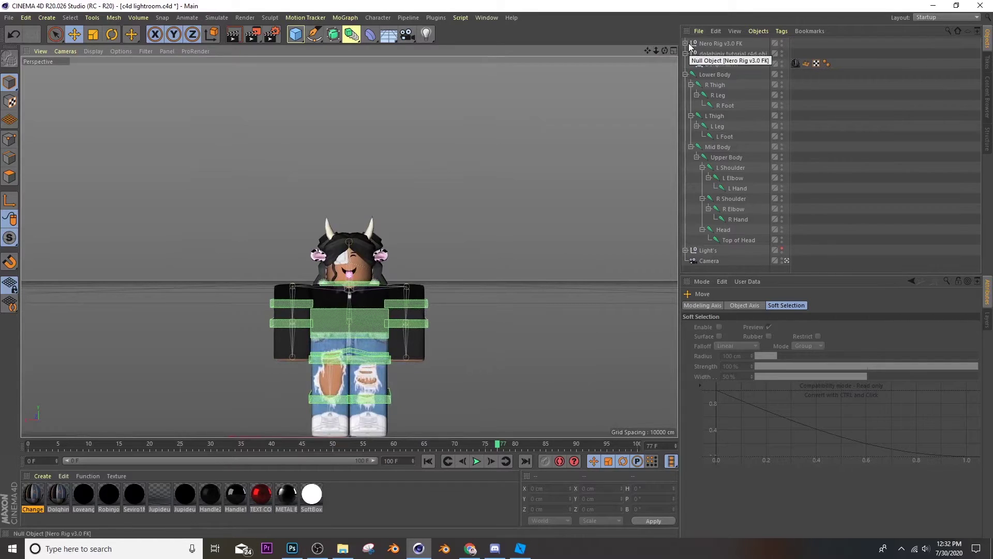
pyautogui.click(686, 45)
pyautogui.click(691, 54)
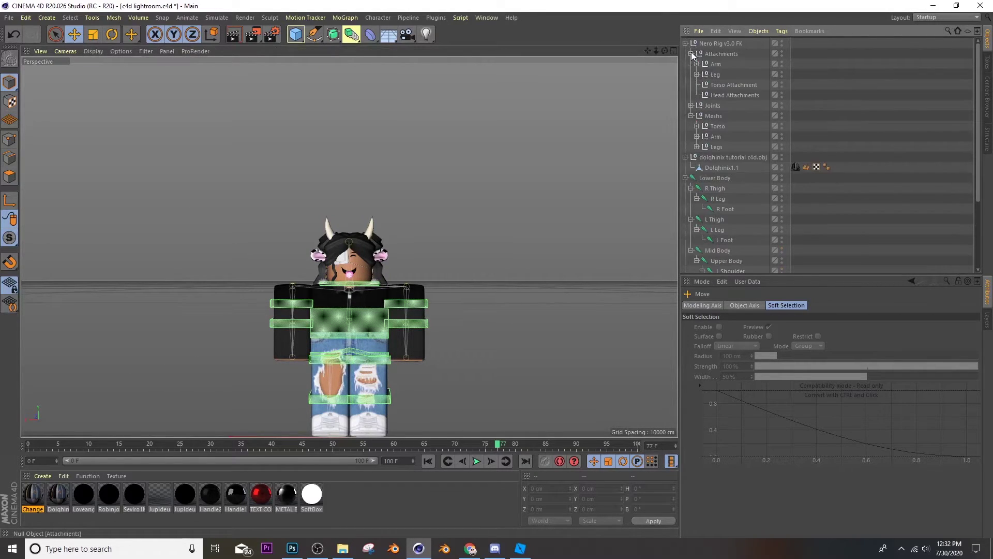
pyautogui.click(725, 157)
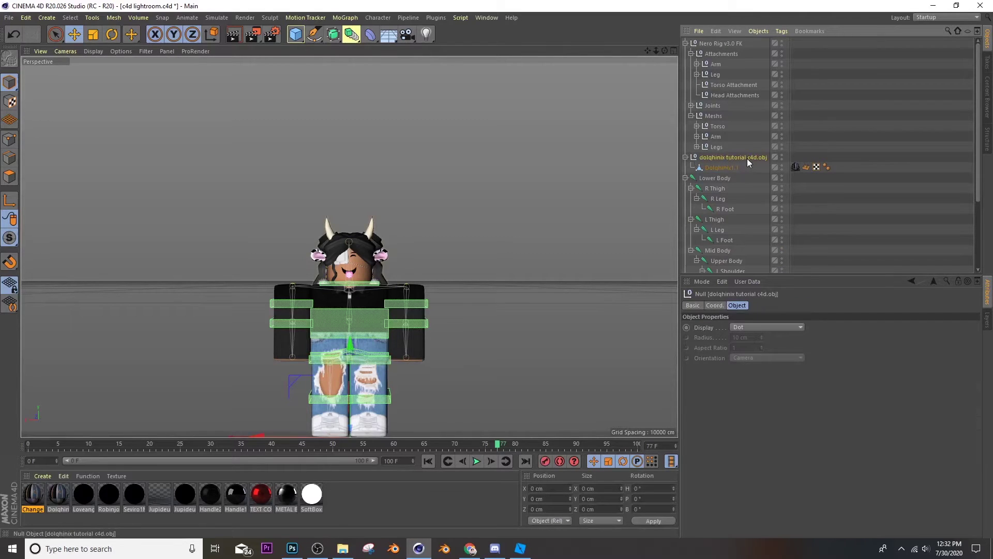
pyautogui.click(721, 167)
pyautogui.click(716, 158)
pyautogui.click(724, 166)
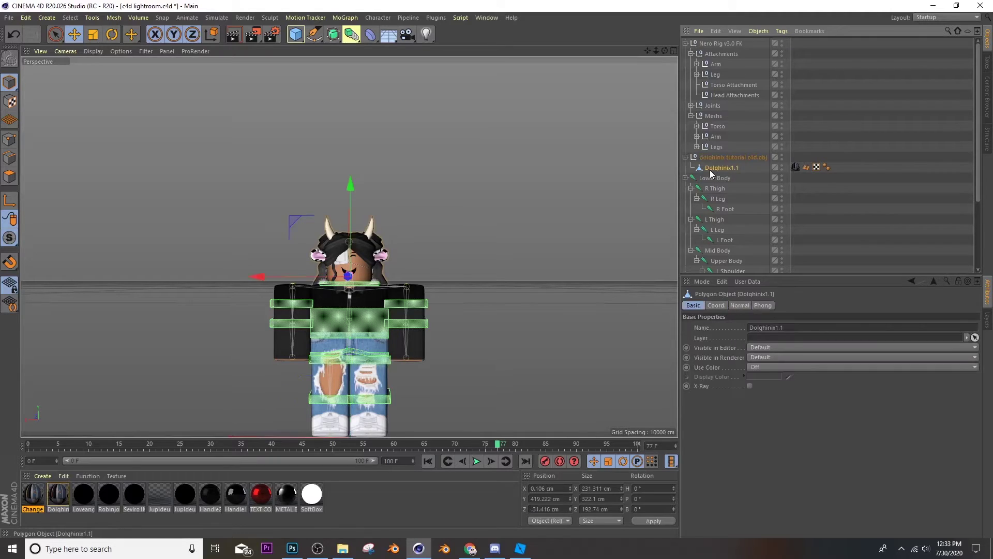
pyautogui.moveTo(709, 169); pyautogui.dragTo(745, 163)
pyautogui.moveTo(746, 94); pyautogui.dragTo(746, 96)
pyautogui.click(560, 238)
pyautogui.click(324, 286)
pyautogui.click(563, 270)
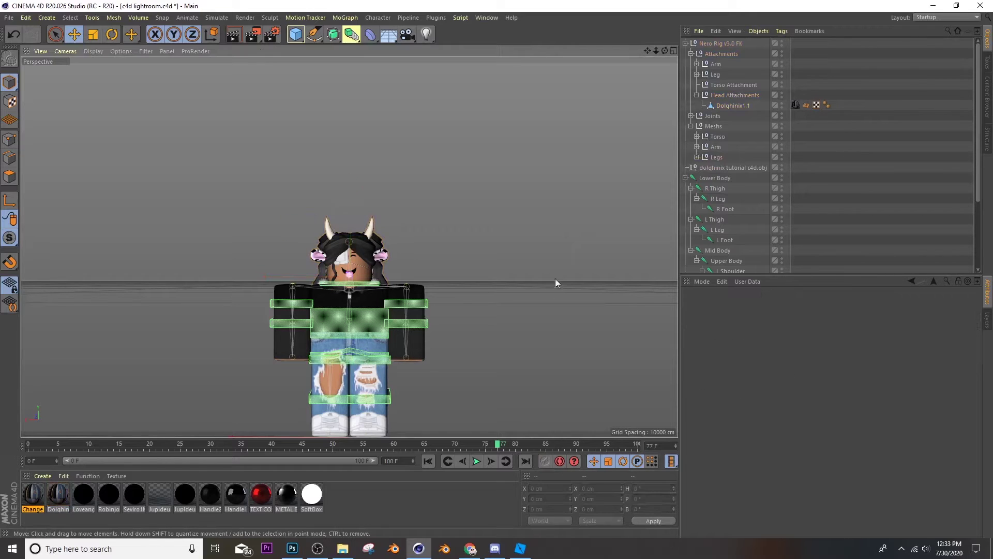
# - Try moving the upper right arm controller sideways and undo the move
pyautogui.scroll(3, 388, 317)
pyautogui.scroll(-4, 388, 317)
pyautogui.scroll(2, 398, 317)
pyautogui.click(244, 288)
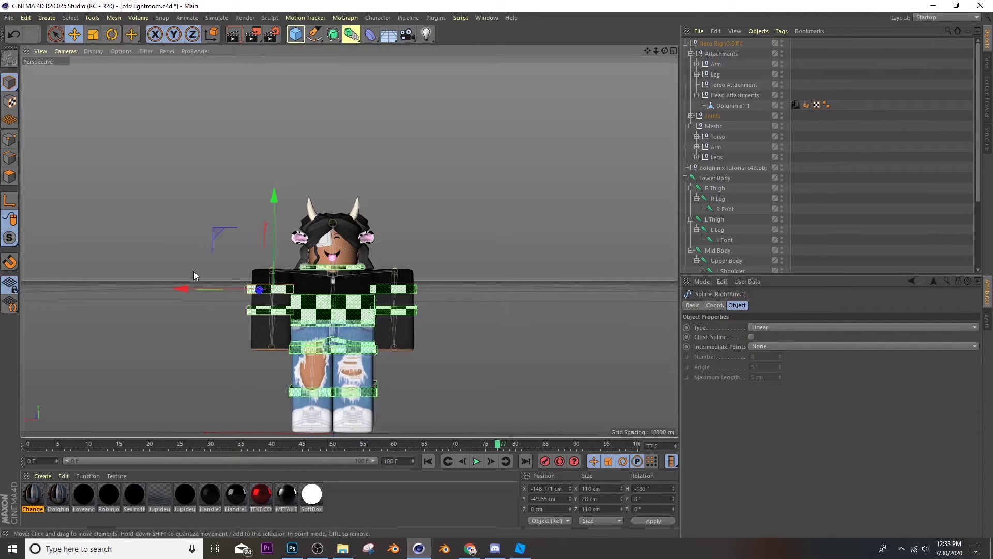
pyautogui.moveTo(192, 278); pyautogui.dragTo(150, 282)
pyautogui.hotkey('ctrl', 'z')
# - Try scaling and rotating the upper right arm controller, undoing both changes
pyautogui.click(98, 35)
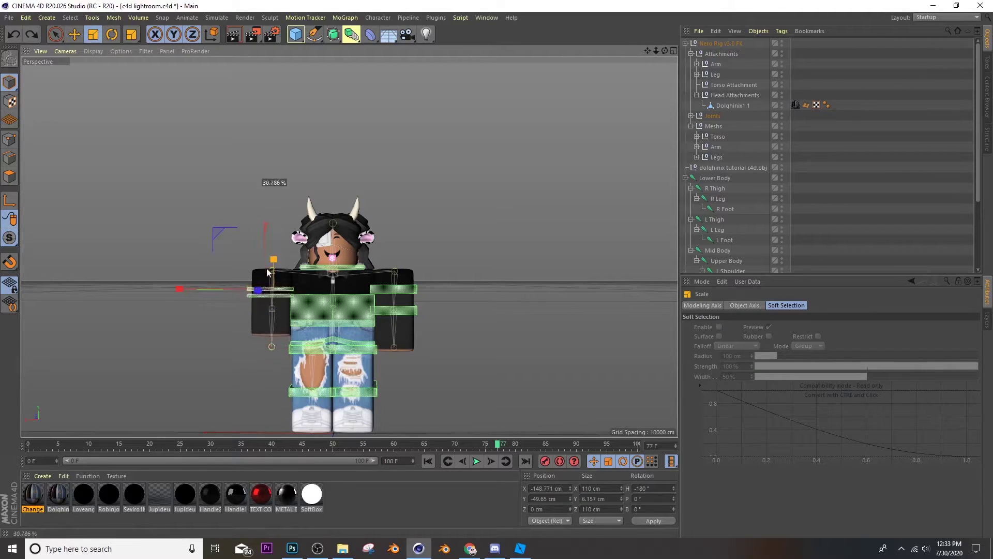
pyautogui.click(113, 34)
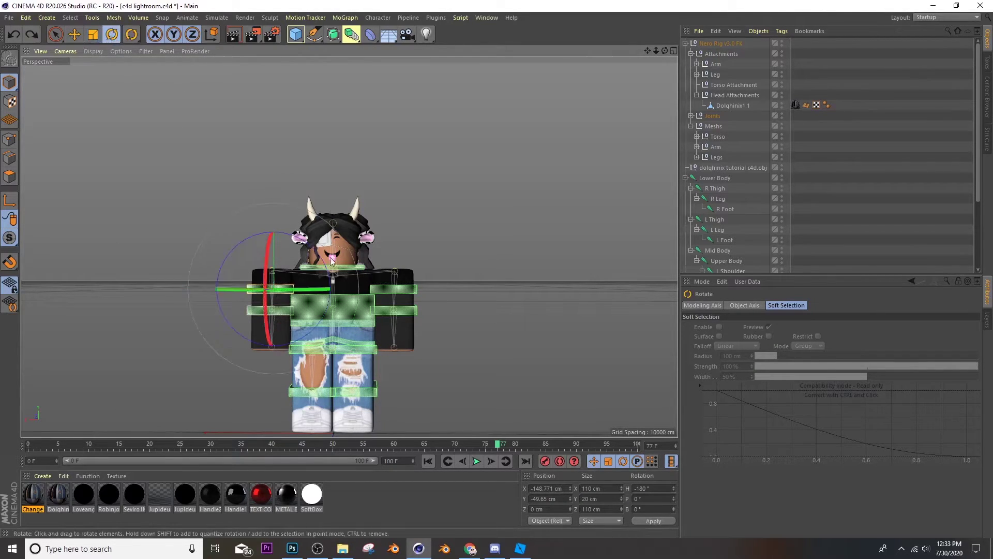
pyautogui.moveTo(264, 236); pyautogui.dragTo(92, 184)
pyautogui.hotkey('ctrl', 'z')
# - Pose the rig's arms by raising the left forearm upward and swinging the right arm outward with a bent elbow
pyautogui.click(418, 290)
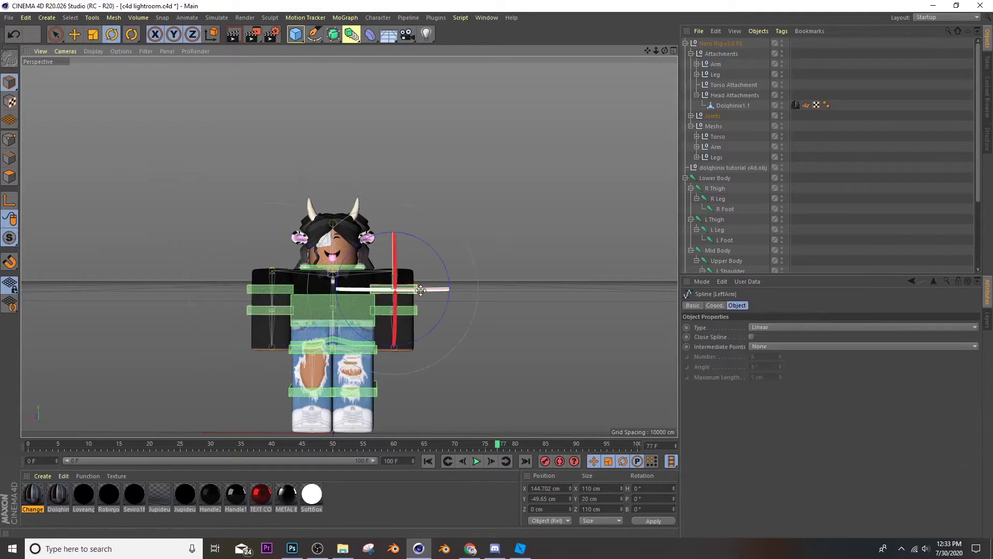
pyautogui.scroll(3, 381, 373)
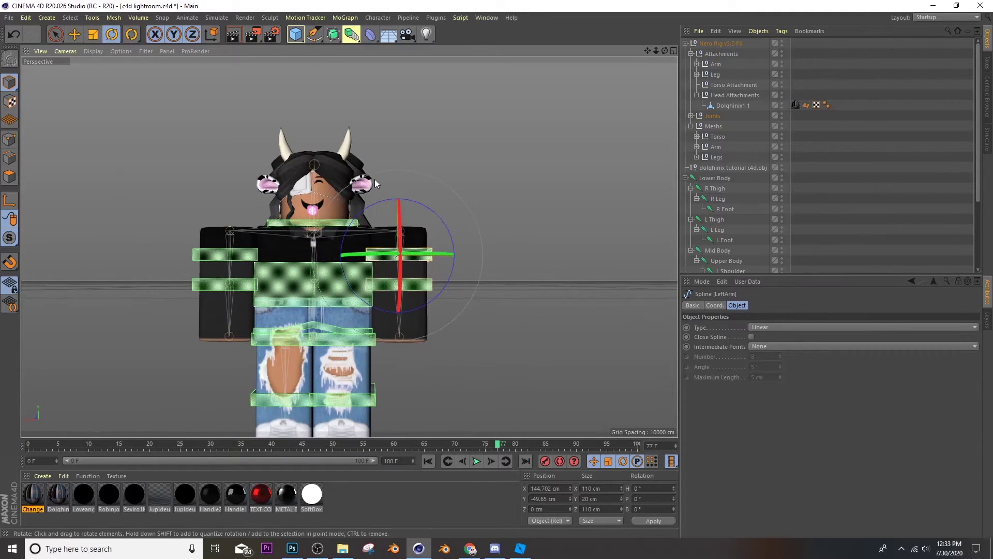
pyautogui.moveTo(370, 205); pyautogui.dragTo(460, 217)
pyautogui.click(179, 266)
pyautogui.click(203, 254)
pyautogui.moveTo(176, 265)
pyautogui.mouseDown()
pyautogui.moveTo(182, 237)
pyautogui.moveTo(172, 249)
pyautogui.mouseUp()
pyautogui.click(204, 280)
pyautogui.click(205, 247)
pyautogui.moveTo(210, 206); pyautogui.dragTo(212, 204)
# - Rotate the left knee controller slightly and tilt the head sideways, framing the whole character from a slight angle
pyautogui.click(373, 396)
pyautogui.moveTo(657, 50); pyautogui.dragTo(633, 50)
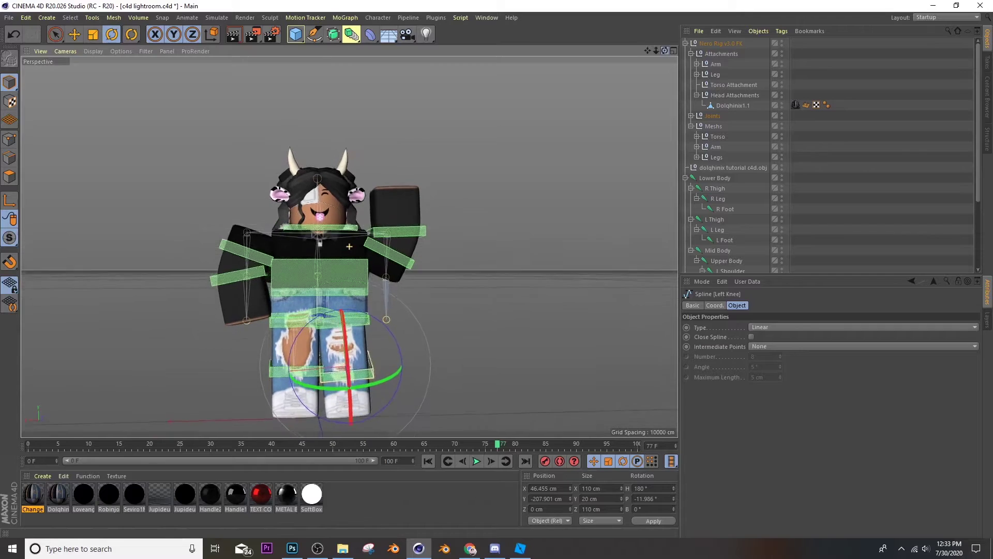
pyautogui.click(315, 212)
pyautogui.keyDown('alt'); pyautogui.moveTo(363, 243); pyautogui.dragTo(306, 256); pyautogui.keyUp('alt')
pyautogui.click(328, 231)
pyautogui.moveTo(665, 51); pyautogui.dragTo(807, 51)
pyautogui.click(658, 67)
pyautogui.moveTo(665, 51); pyautogui.dragTo(682, 38)
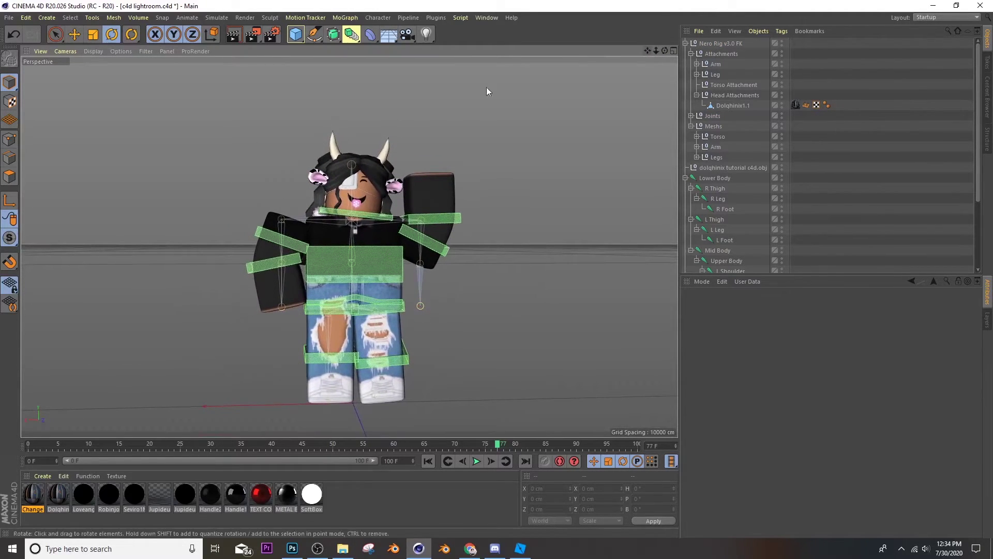
# - Preview the posed character by rendering the active view, checking the left leg controller and previewing again
pyautogui.click(233, 39)
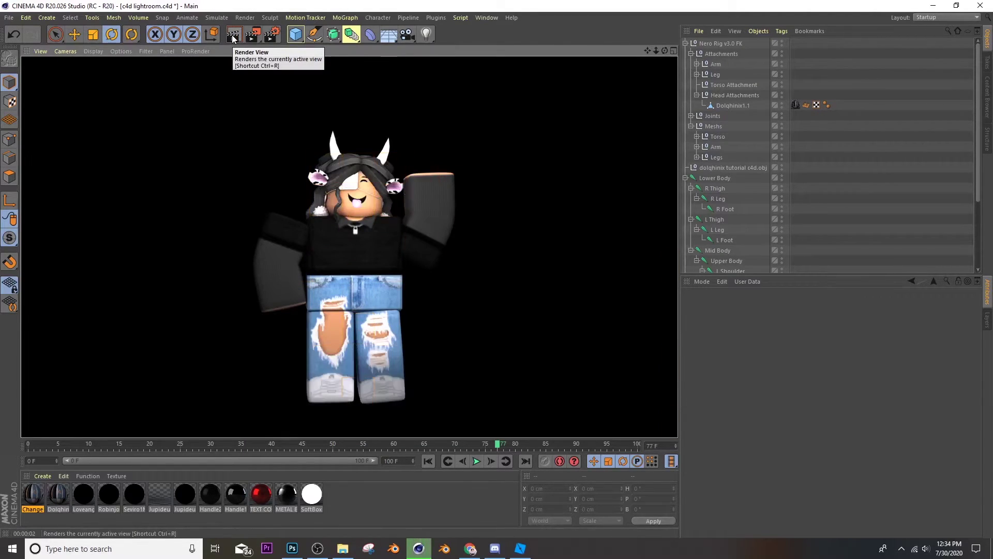
pyautogui.click(445, 319)
pyautogui.click(403, 312)
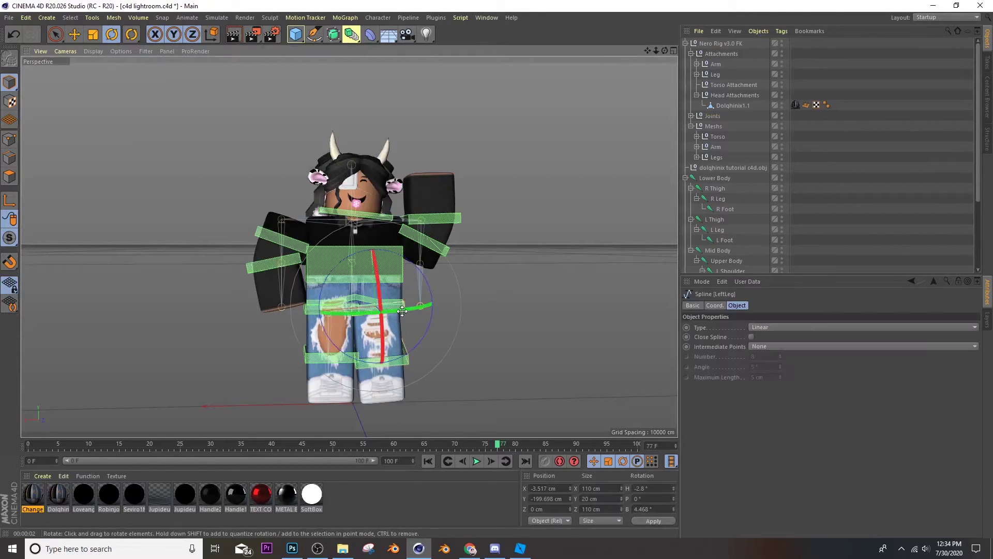
pyautogui.click(74, 34)
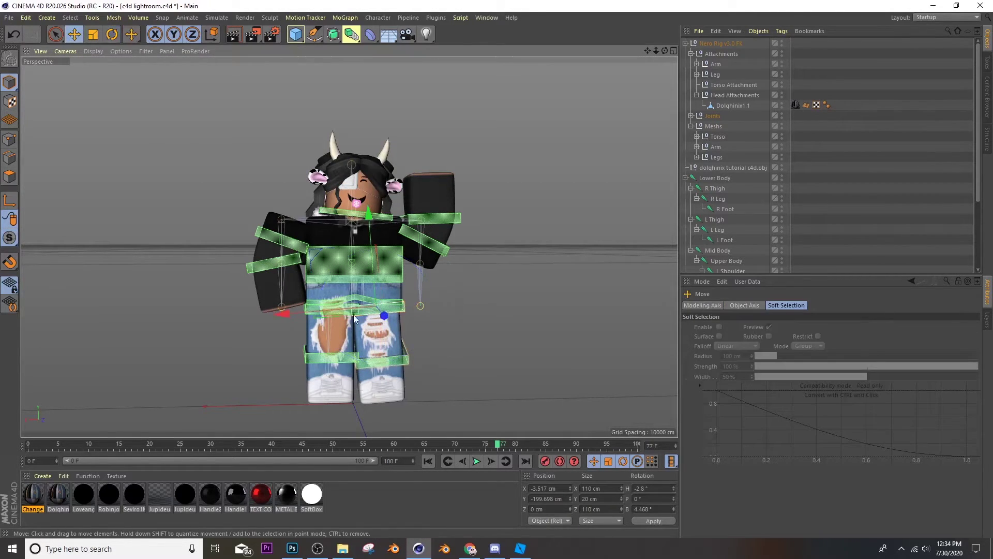
pyautogui.click(520, 351)
pyautogui.click(233, 36)
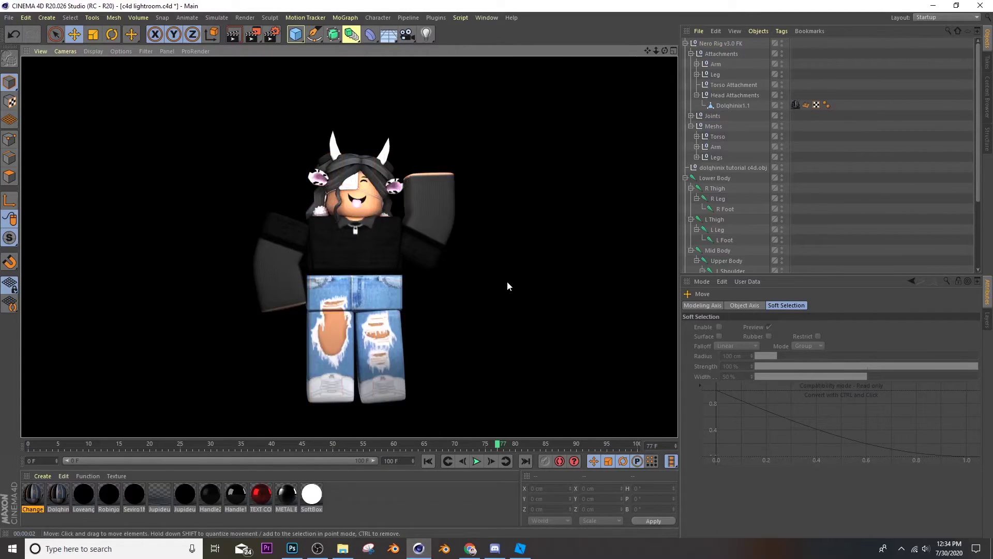
pyautogui.click(526, 268)
# - Set the render's save depth to 16 Bit/Channel and its output file to "Tutorial render" in the blender saving folder
pyautogui.click(274, 35)
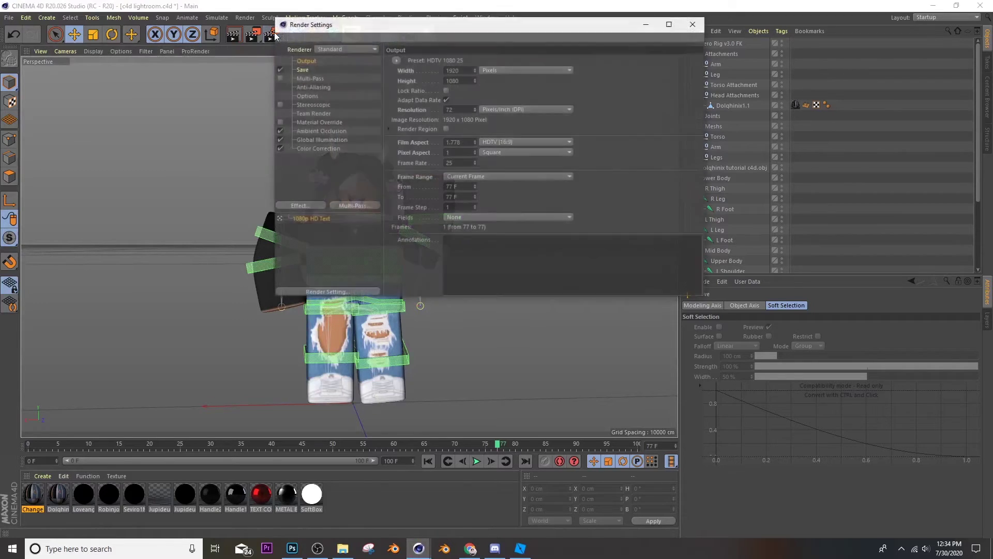
pyautogui.click(302, 71)
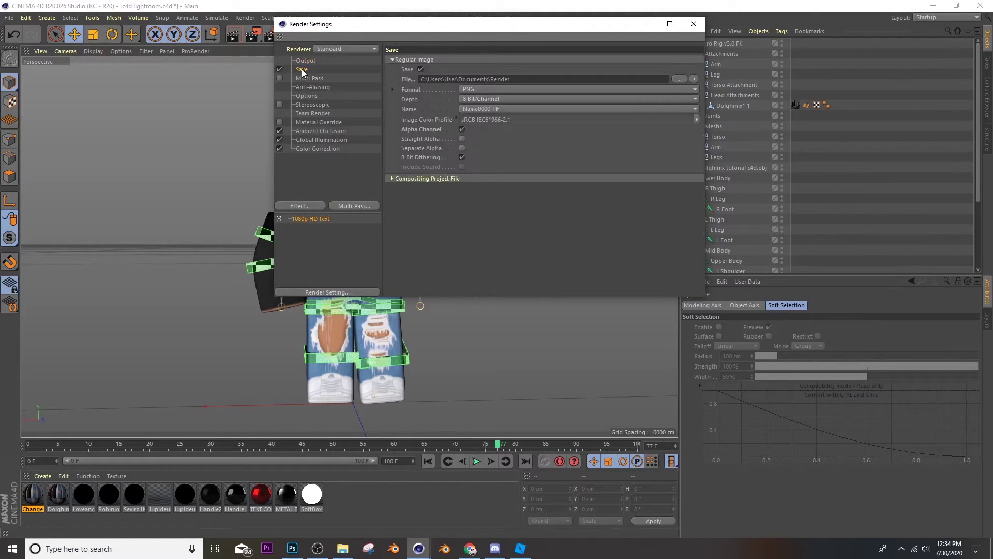
pyautogui.click(498, 99)
pyautogui.click(482, 118)
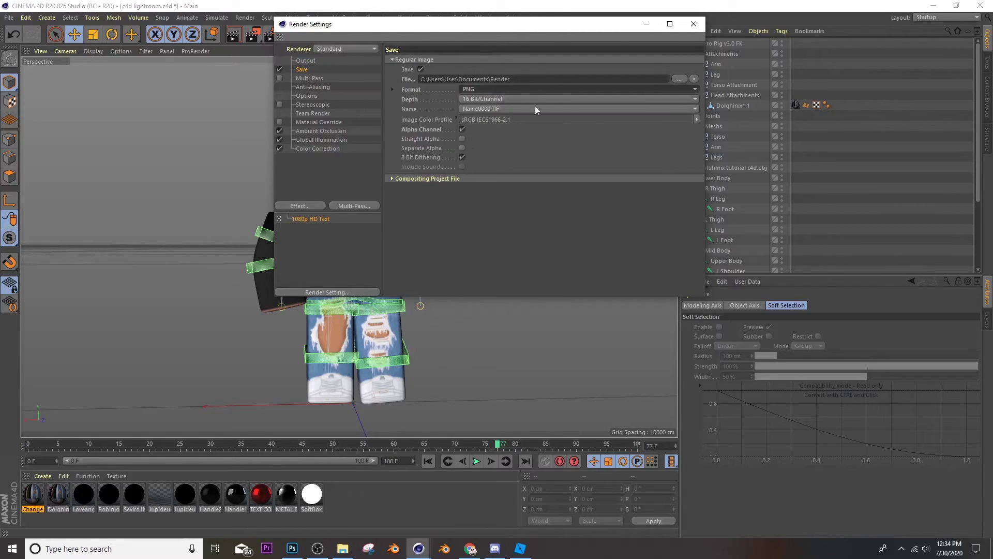
pyautogui.click(680, 80)
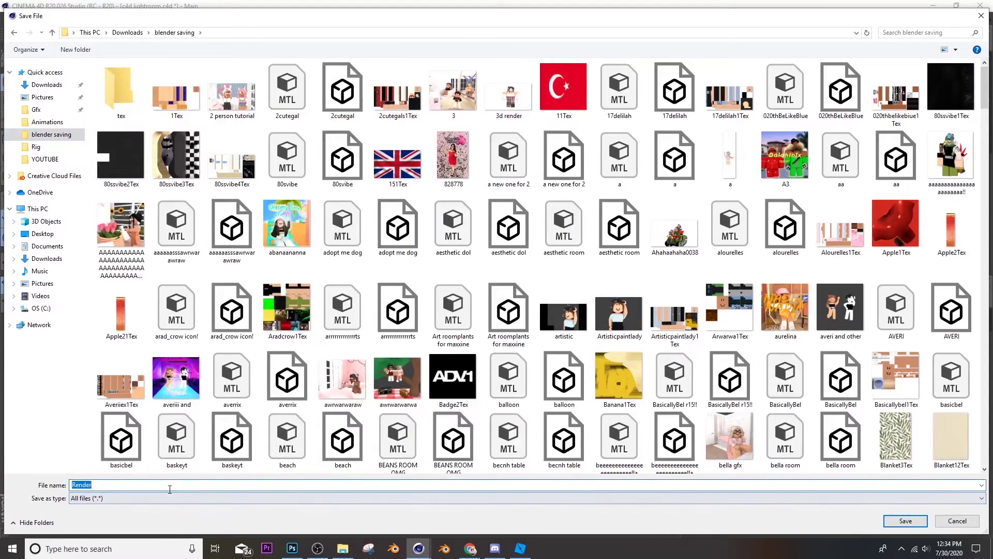
pyautogui.write('Tutorial render')
pyautogui.press('Return')
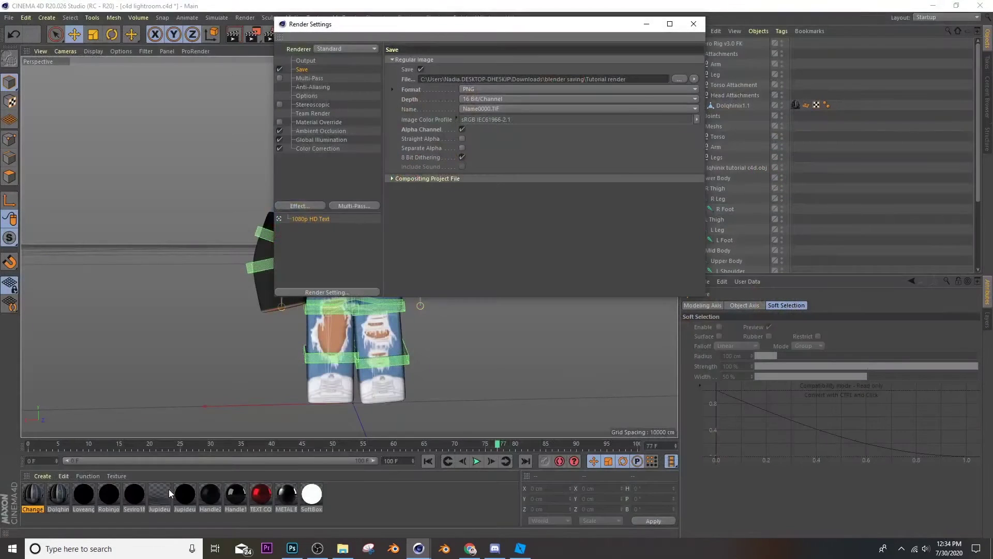
pyautogui.click(693, 24)
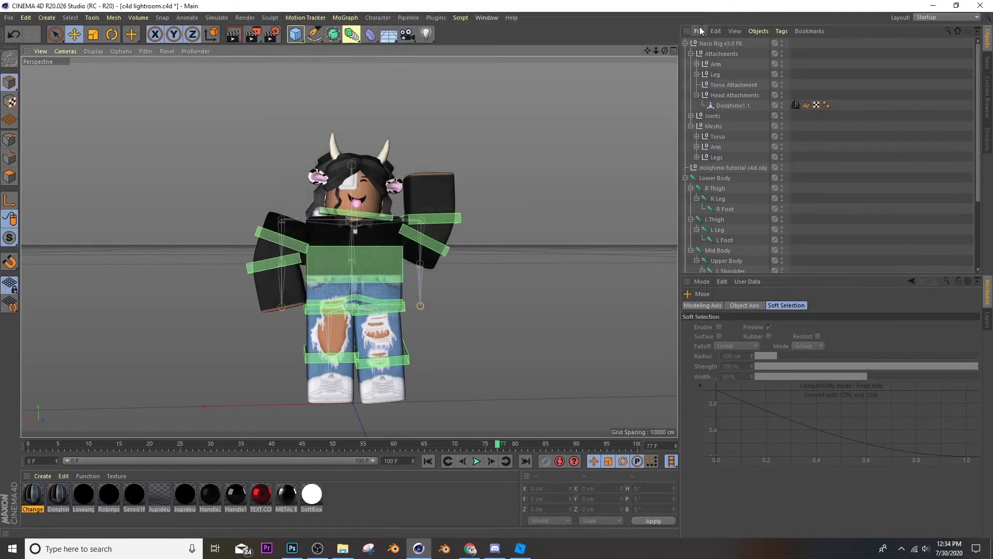
# - Render the character to the Picture Viewer, frame it closer and render again, overwriting the saved file
pyautogui.click(256, 35)
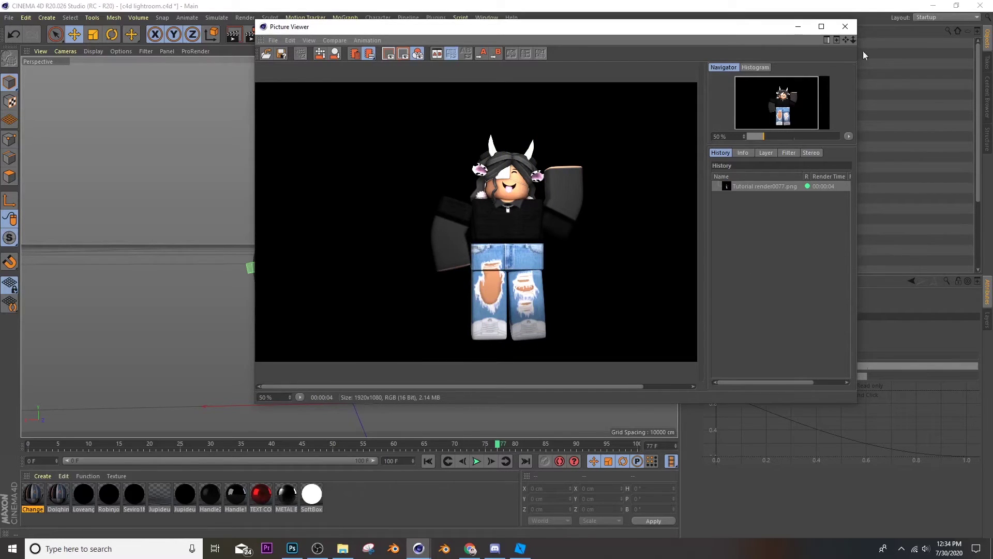
pyautogui.click(845, 26)
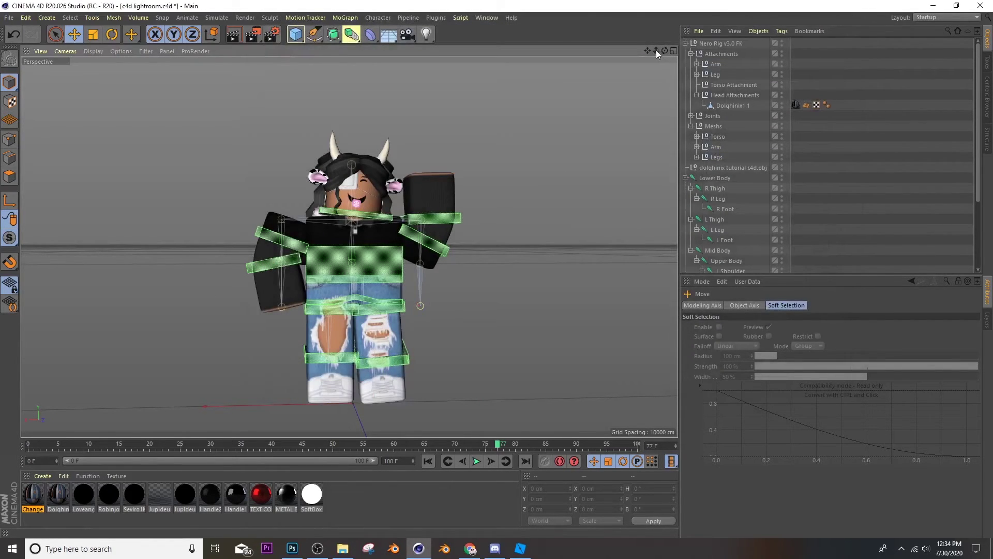
pyautogui.moveTo(656, 51)
pyautogui.mouseDown()
pyautogui.moveTo(675, 51)
pyautogui.moveTo(664, 70)
pyautogui.moveTo(658, 50)
pyautogui.moveTo(666, 49)
pyautogui.moveTo(648, 57)
pyautogui.moveTo(660, 50)
pyautogui.mouseUp()
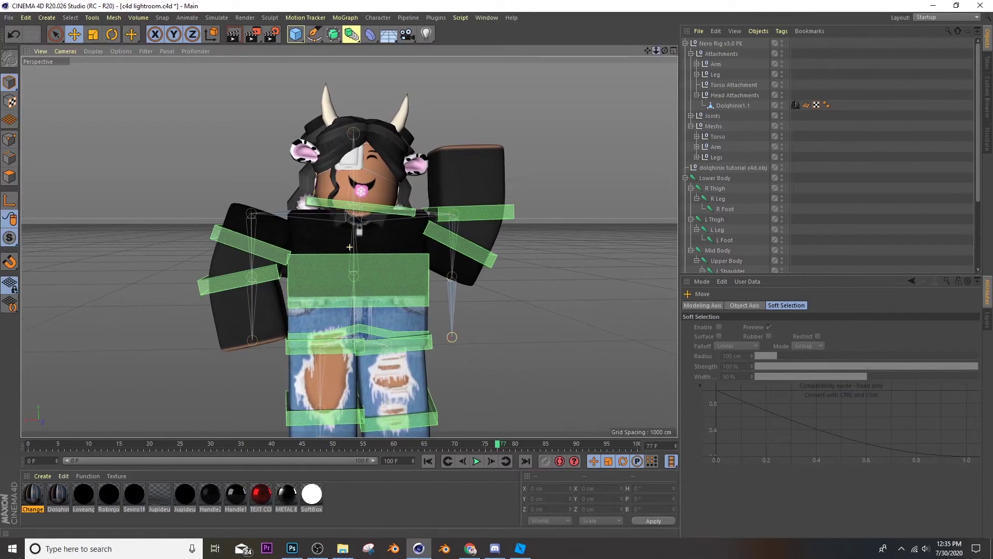
pyautogui.click(251, 35)
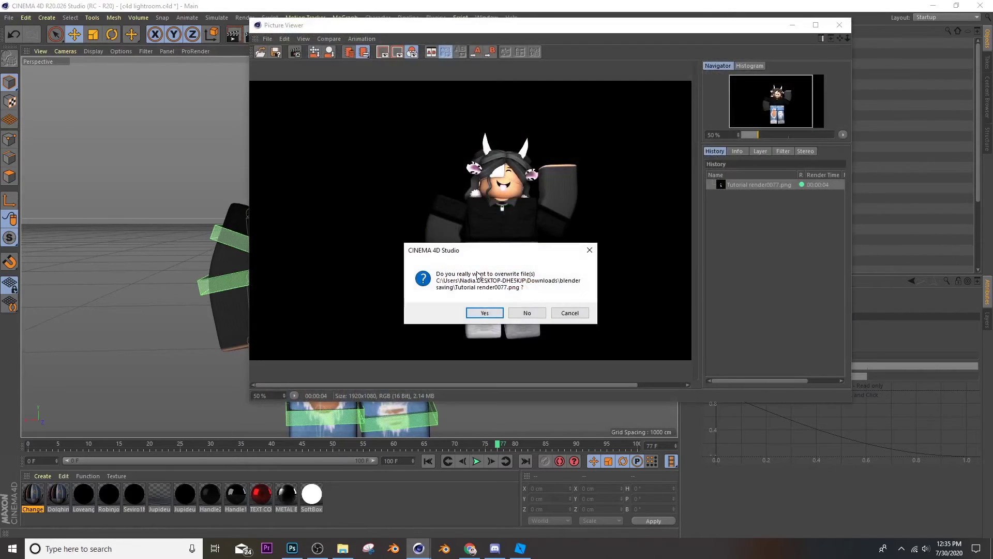
pyautogui.click(487, 312)
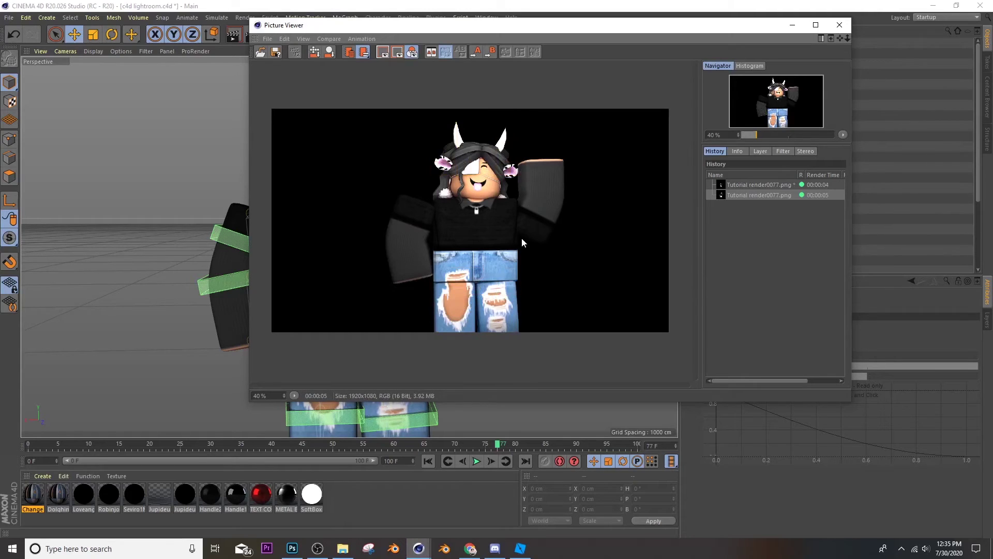
pyautogui.scroll(1, 521, 237)
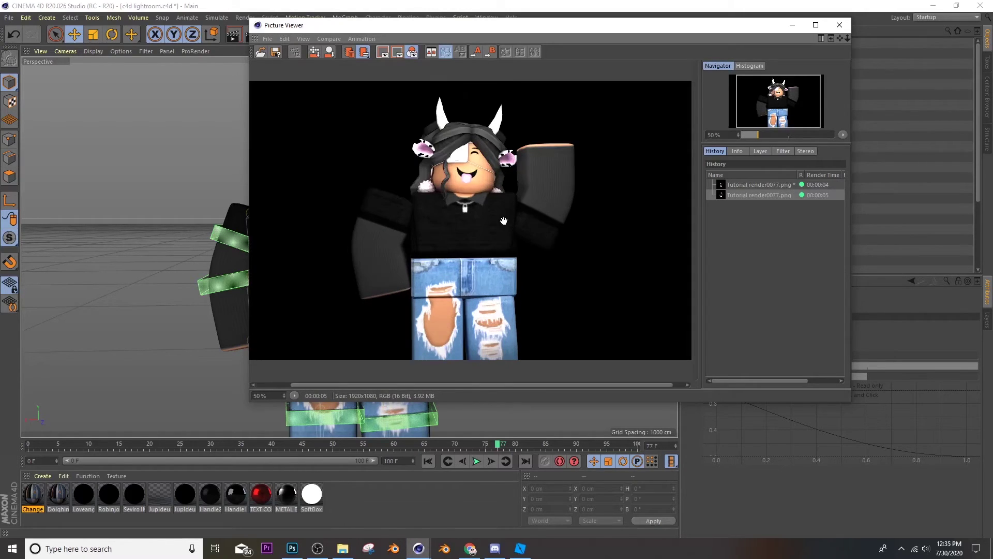
# - Switch to Photoshop and open Tutorial render0077.png from the blender saving folder by searching for "tutorial"
pyautogui.moveTo(292, 548)
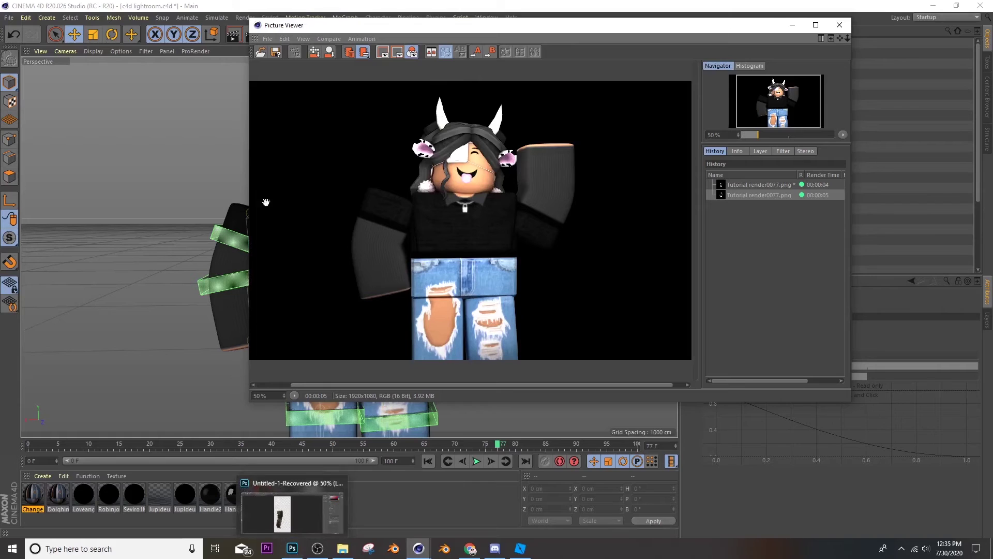
pyautogui.click(291, 548)
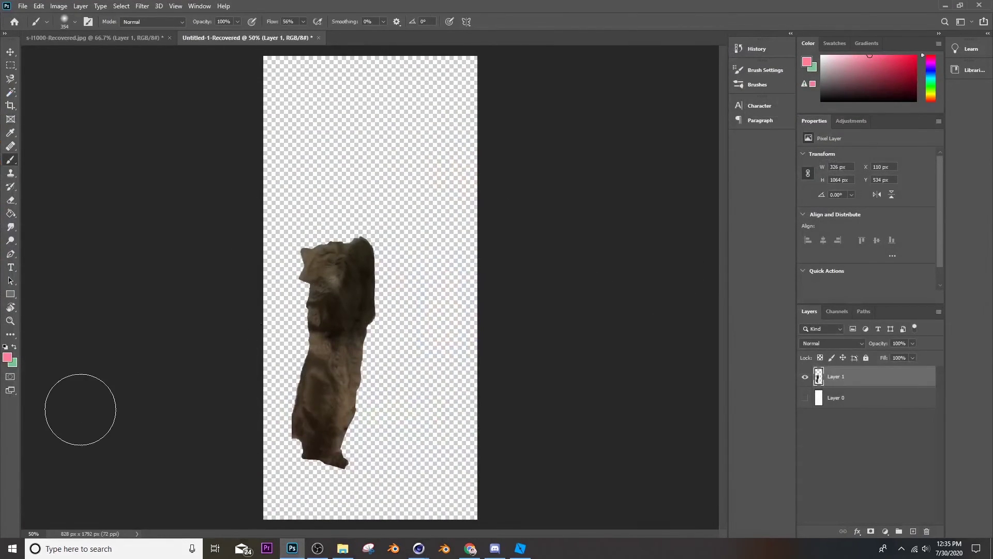
pyautogui.hotkey('ctrl', 'o')
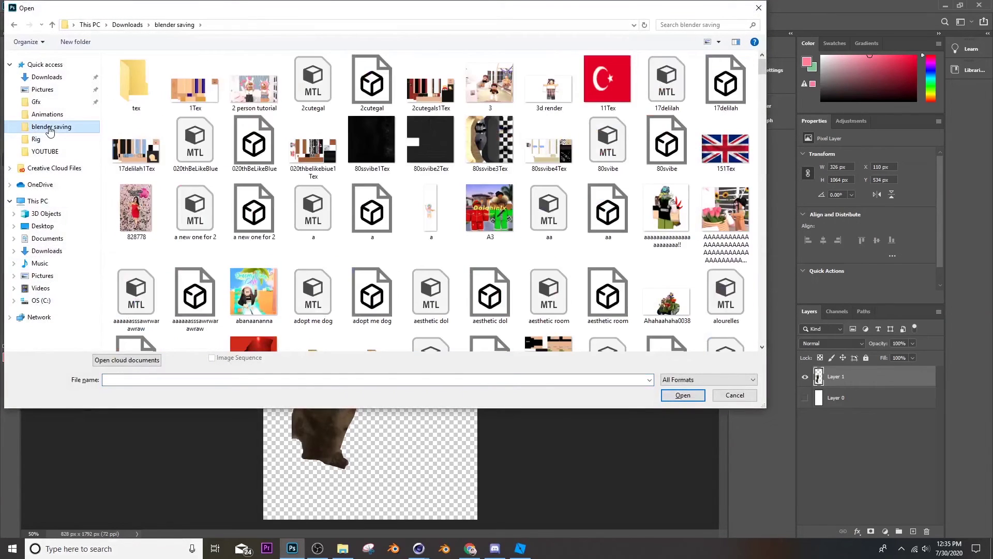
pyautogui.hotkey('ctrl', 'e')
pyautogui.write('tutorial')
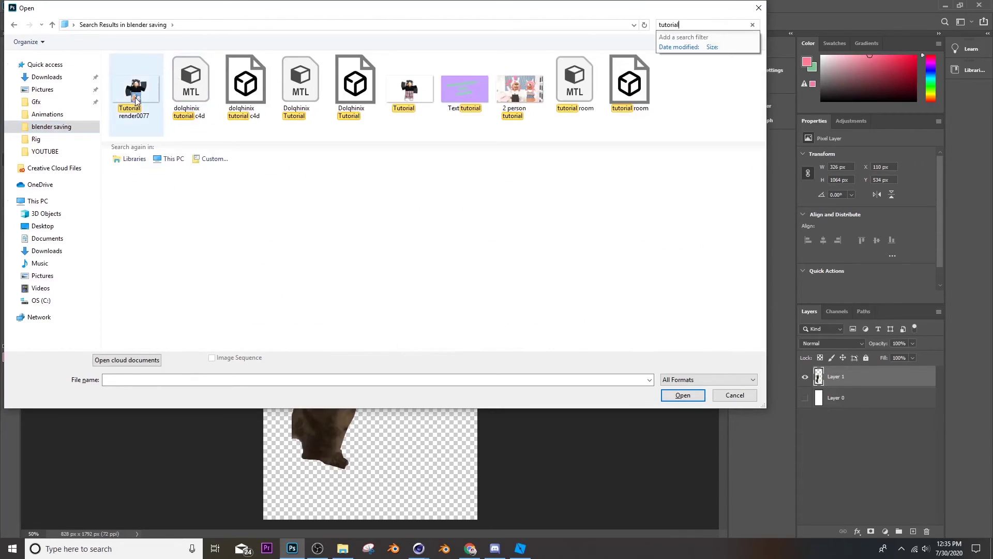
pyautogui.press('Escape')
# - Try repositioning the rendered character layer with the Move tool and undo the move
pyautogui.click(9, 52)
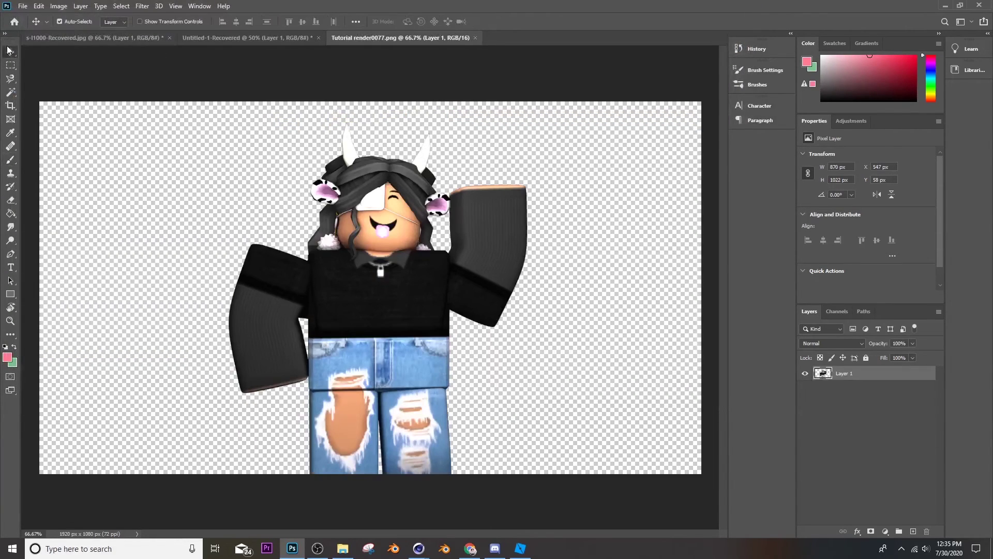
pyautogui.moveTo(424, 238); pyautogui.dragTo(392, 229)
pyautogui.hotkey('ctrl', 'z')
# - Switch to Chrome and view the YouTube channel's page of uploaded videos
pyautogui.click(469, 548)
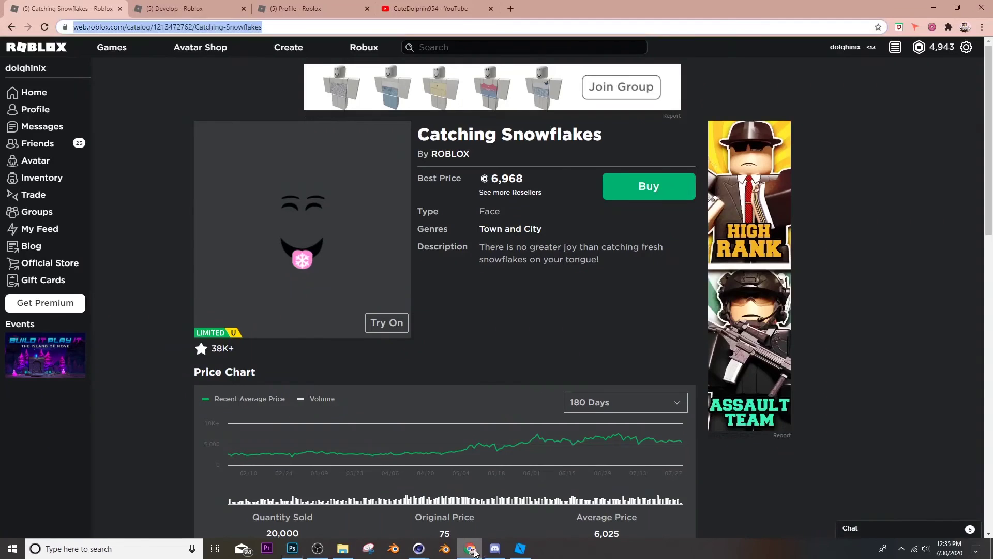
pyautogui.click(424, 8)
pyautogui.moveTo(340, 246); pyautogui.dragTo(243, 184)
pyautogui.click(288, 253)
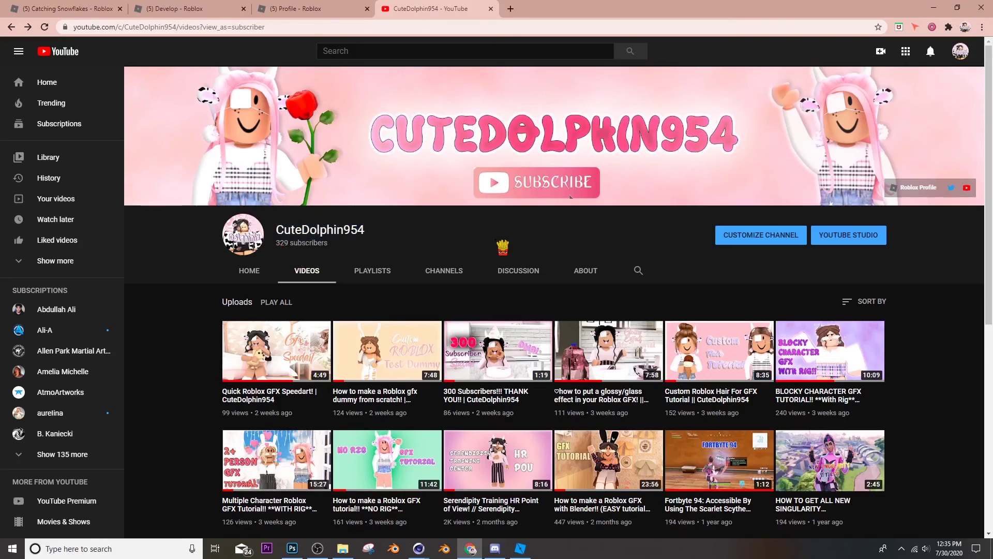